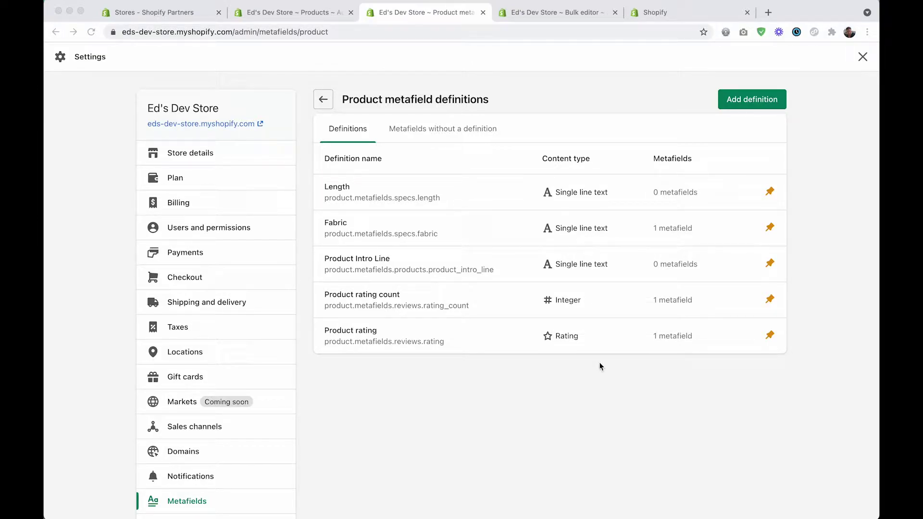
Bring the Chrome window with the store's Adara Dark indigo Shorts product page to the front
click(654, 457)
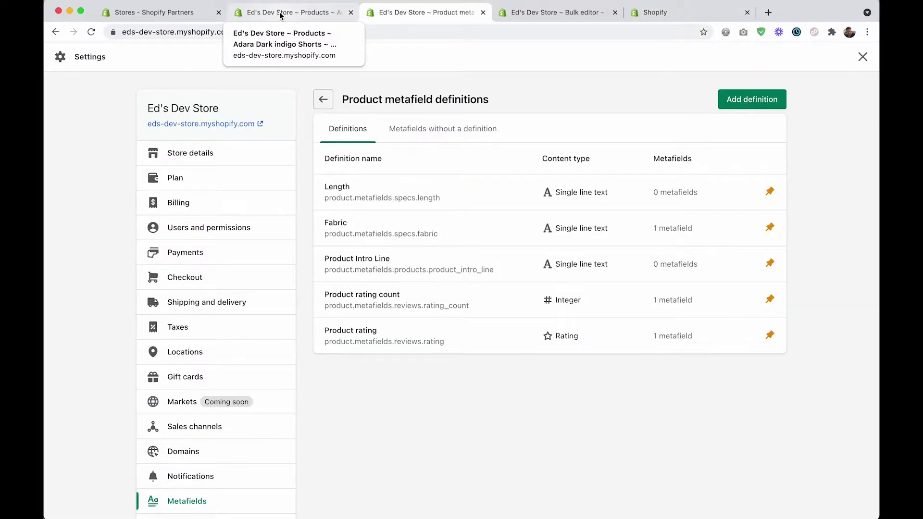
click(281, 15)
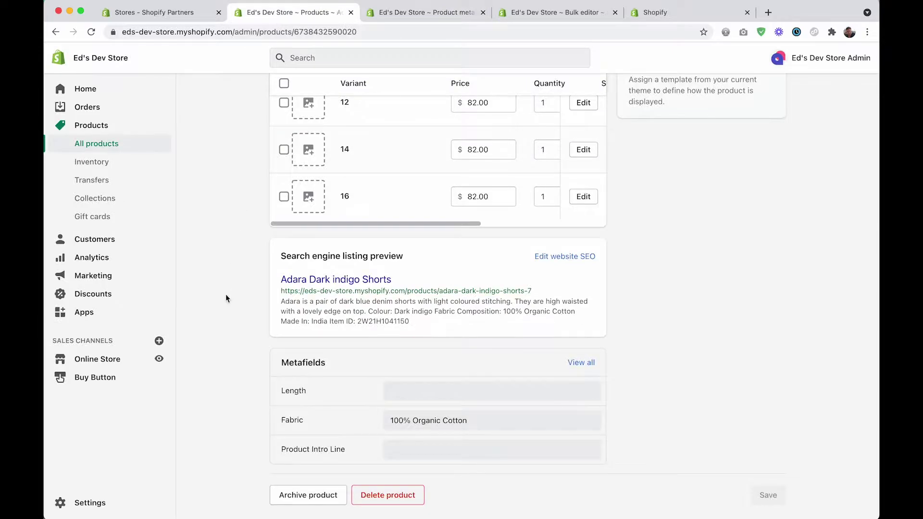
scroll(226, 294, down, 1)
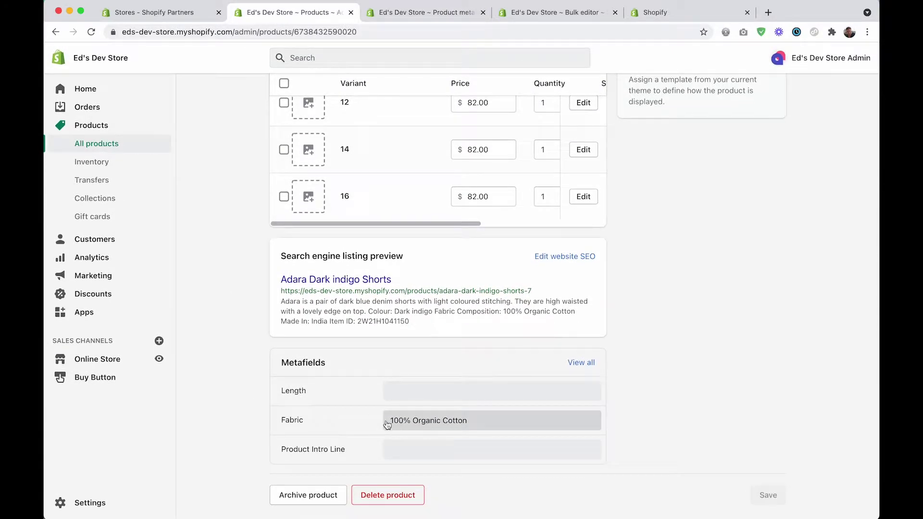
scroll(236, 337, up, 15)
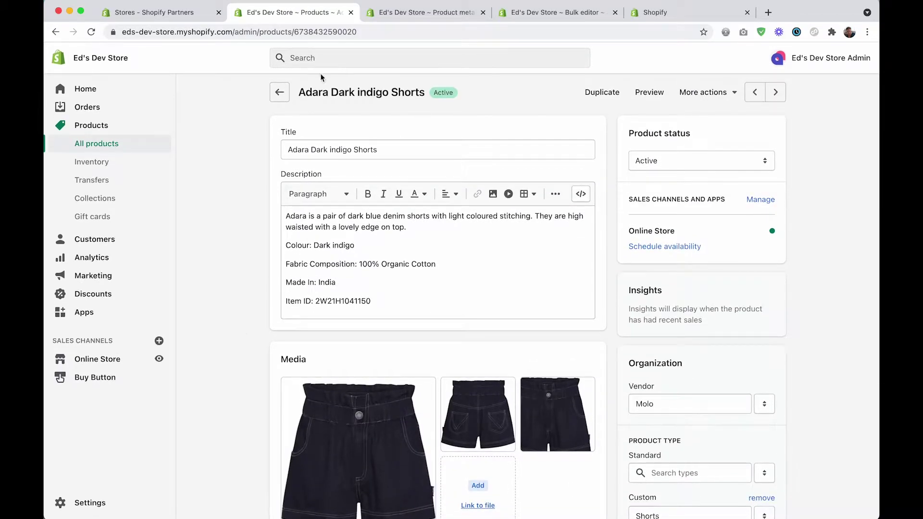
scroll(246, 278, down, 15)
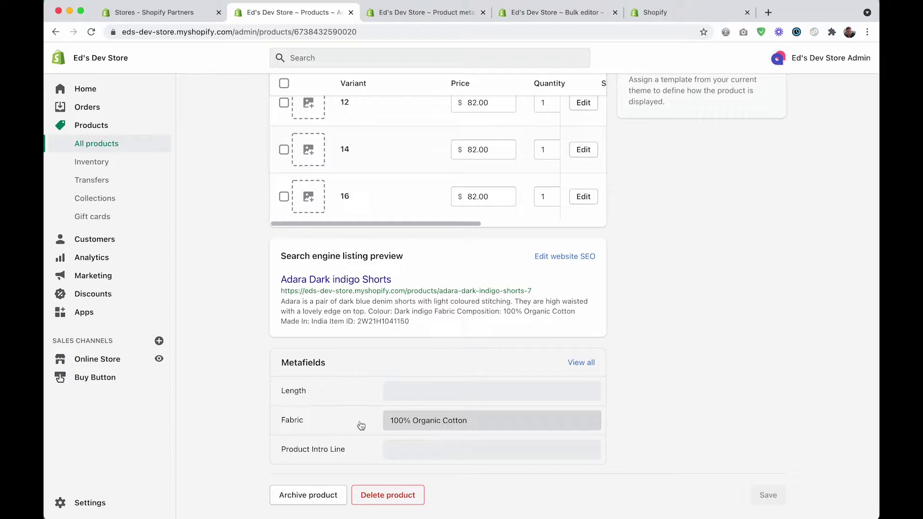
scroll(234, 277, up, 10)
scroll(233, 277, down, 10)
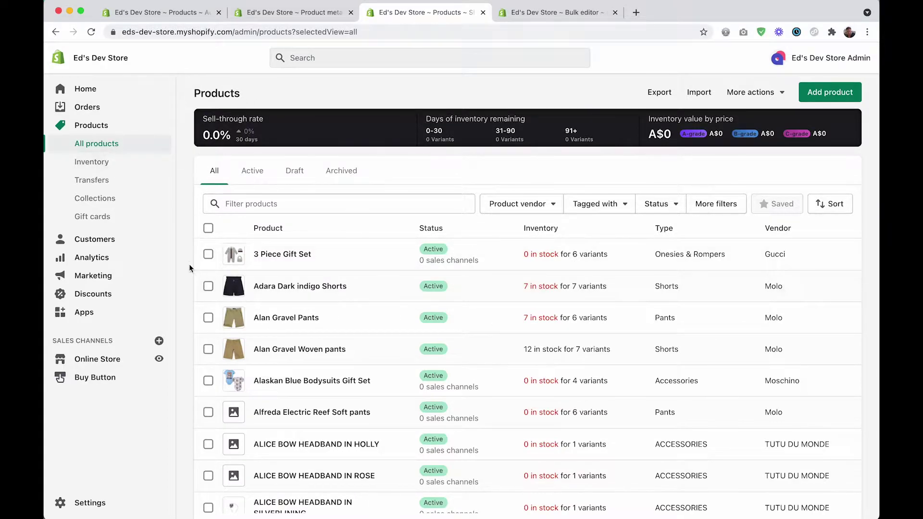
Select all 50 listed products and open them together in the Bulk editor
click(208, 228)
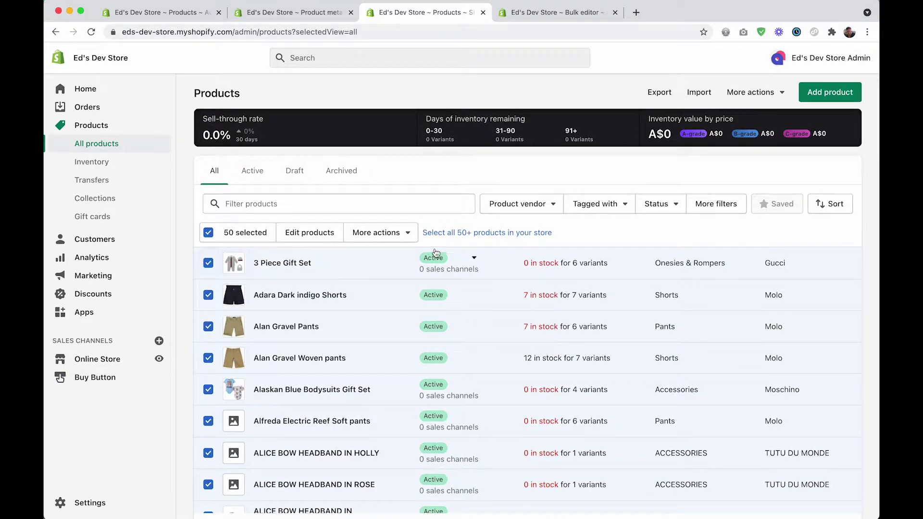
click(309, 232)
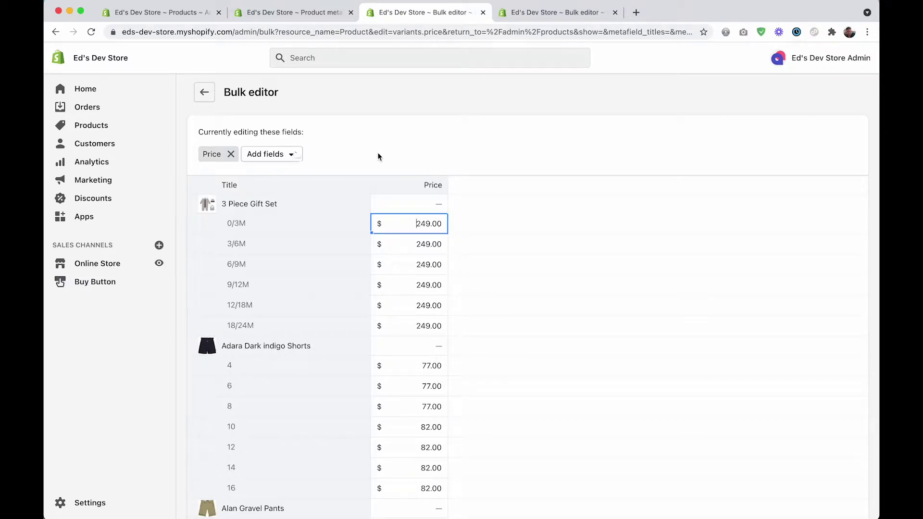
click(292, 155)
scroll(286, 214, down, 2)
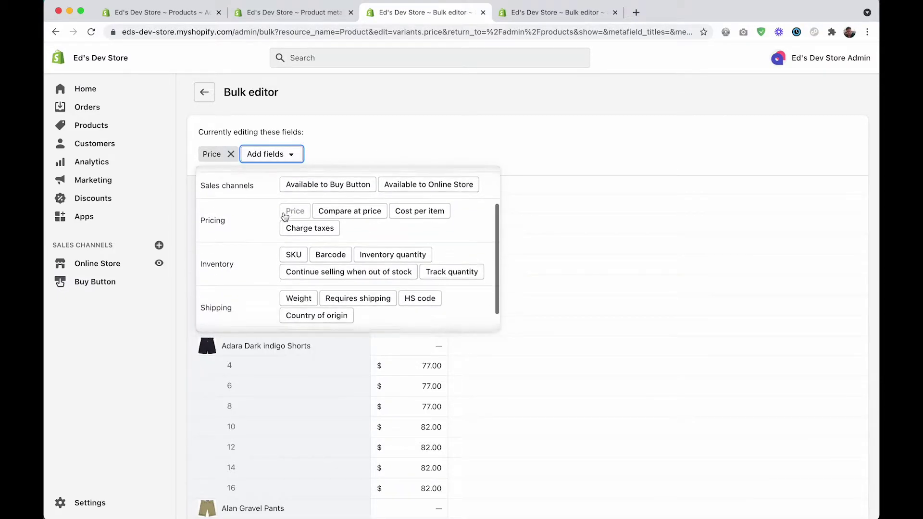
scroll(285, 217, down, 2)
scroll(359, 246, up, 2)
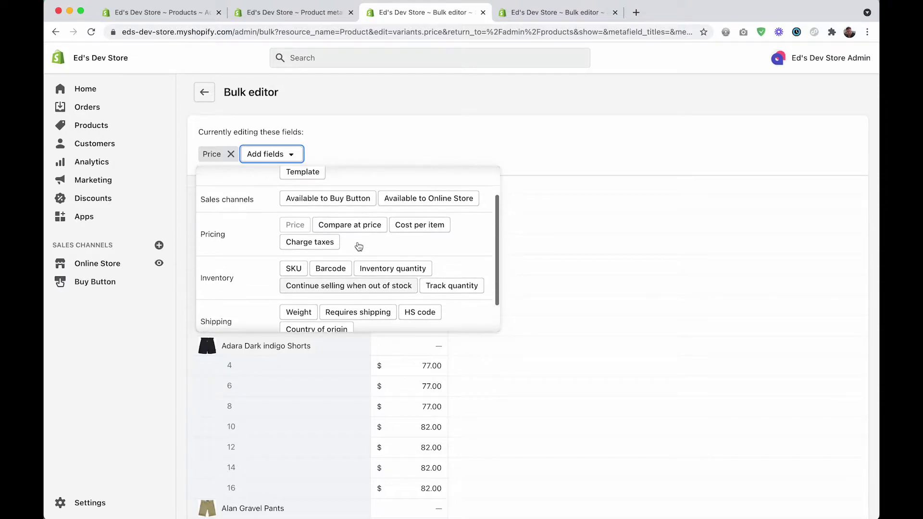
scroll(358, 246, up, 3)
scroll(436, 215, down, 1)
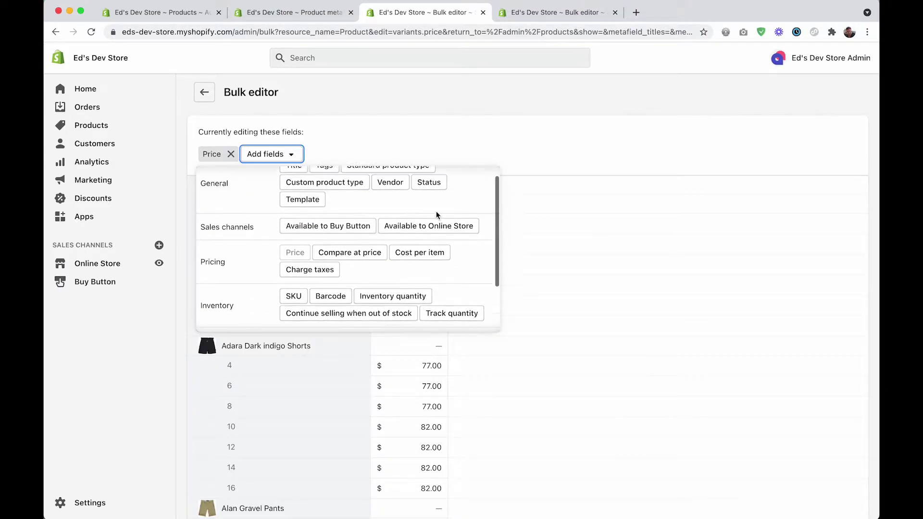
scroll(437, 214, up, 1)
scroll(436, 214, down, 3)
click(477, 174)
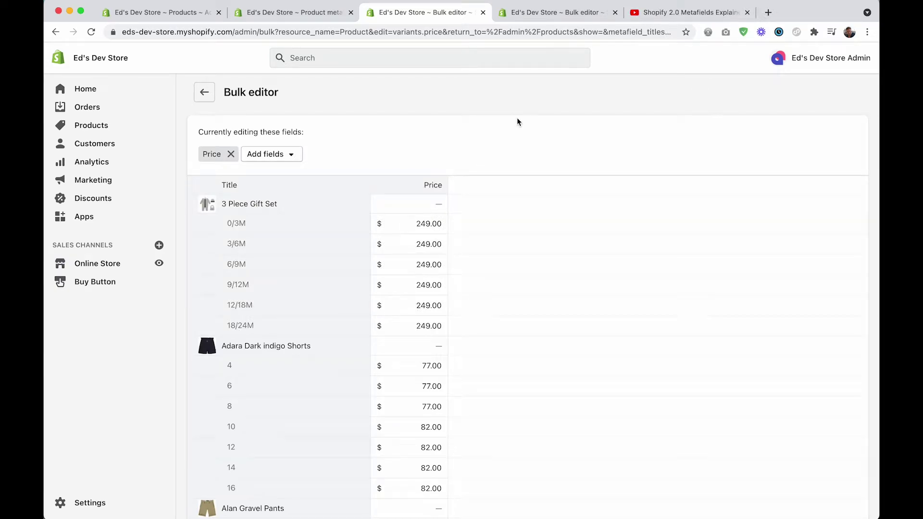
click(137, 13)
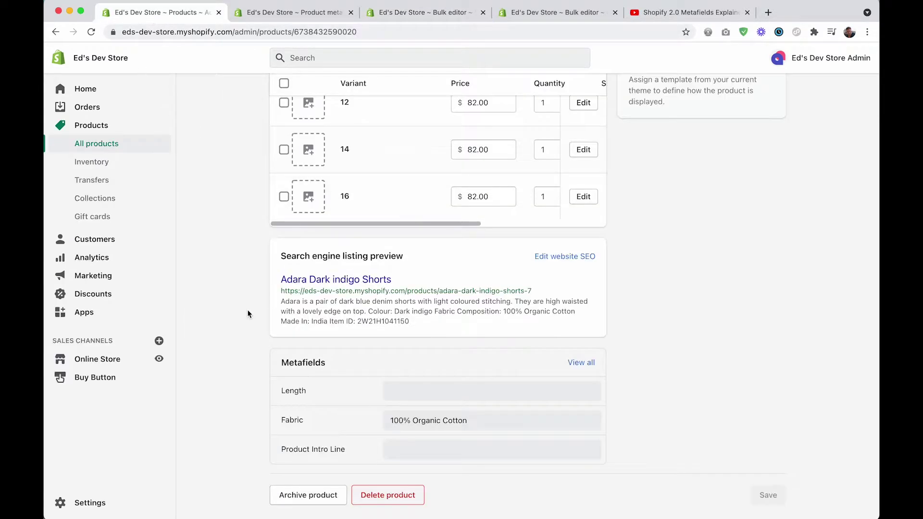
scroll(300, 426, up, 15)
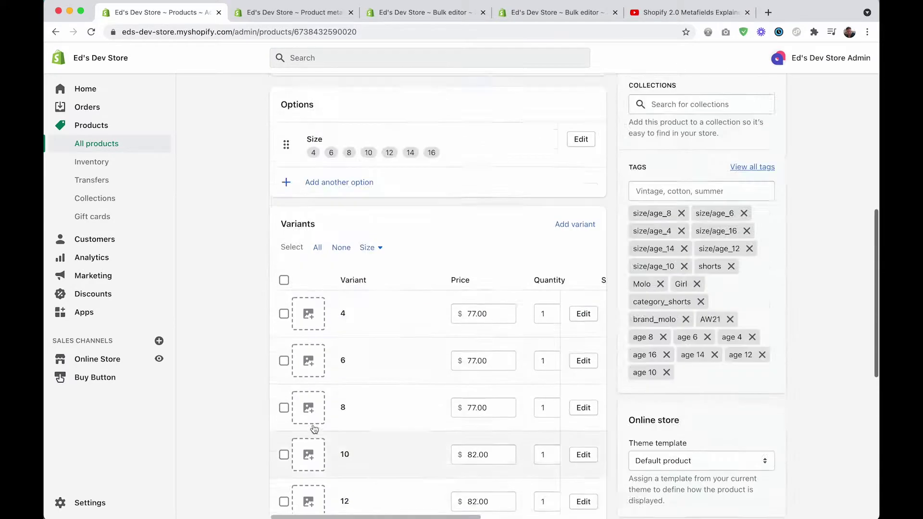
scroll(315, 429, down, 15)
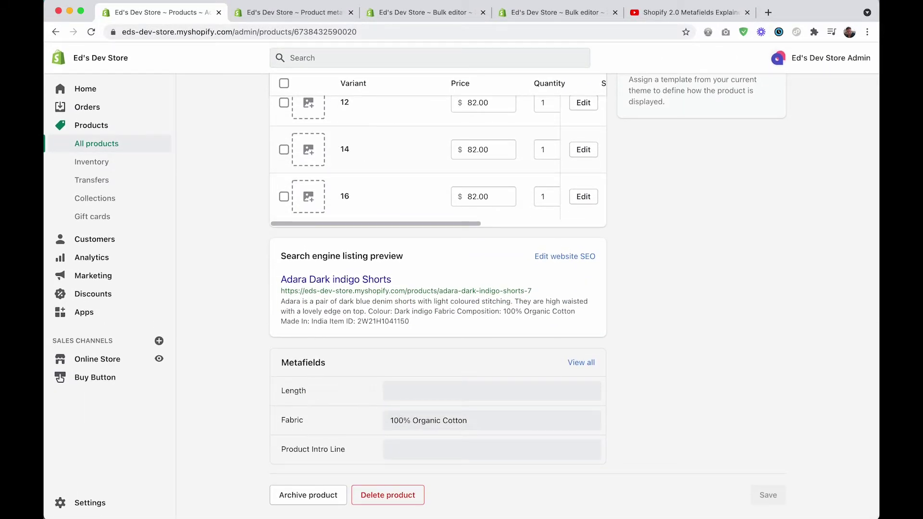
click(546, 14)
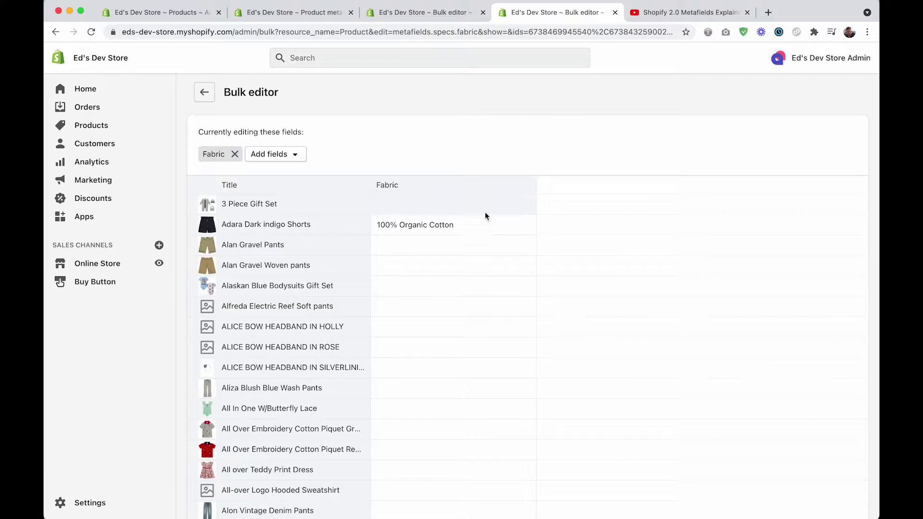
scroll(275, 180, up, 1)
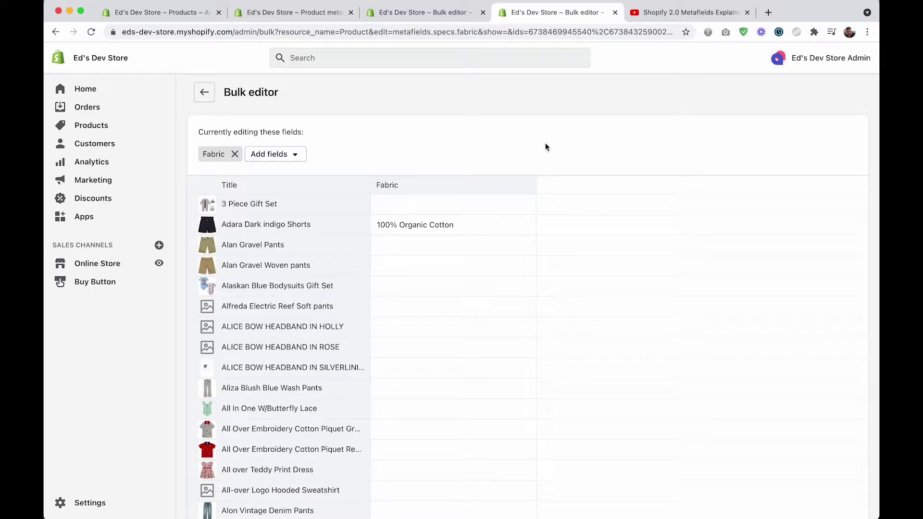
click(417, 13)
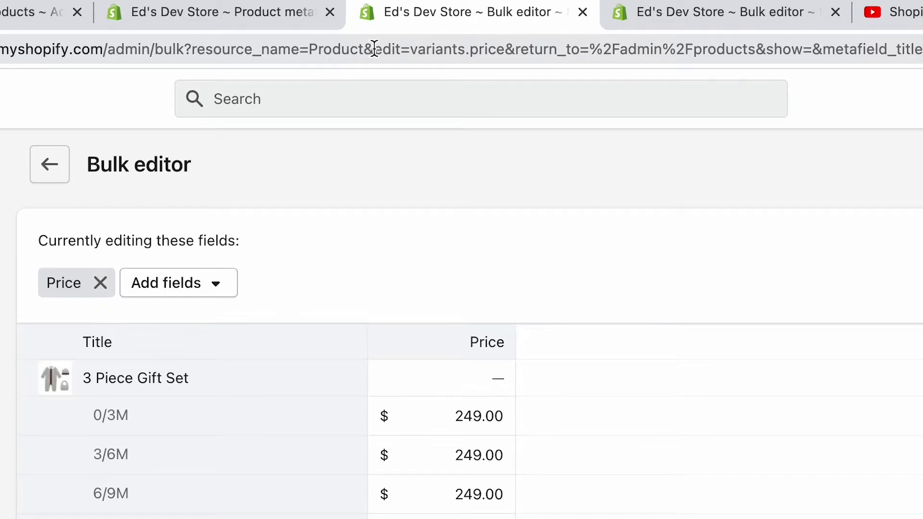
In the bulk editor address, replace 'variants.price' with 'metafields.'
click(411, 49)
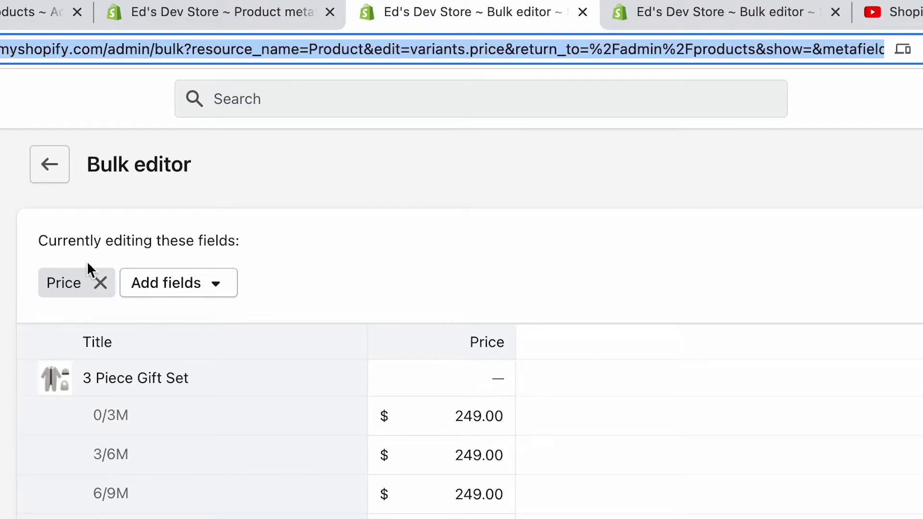
click(501, 50)
double_click(503, 49)
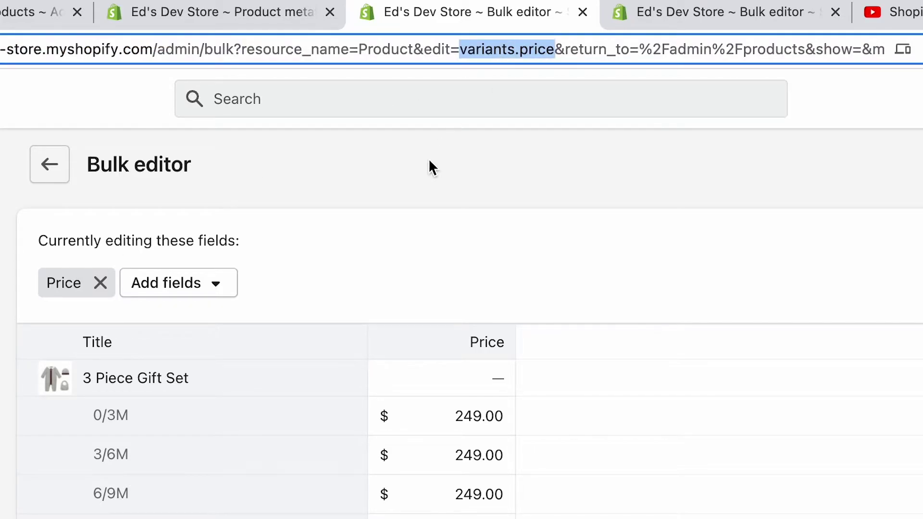
text(metafiel)
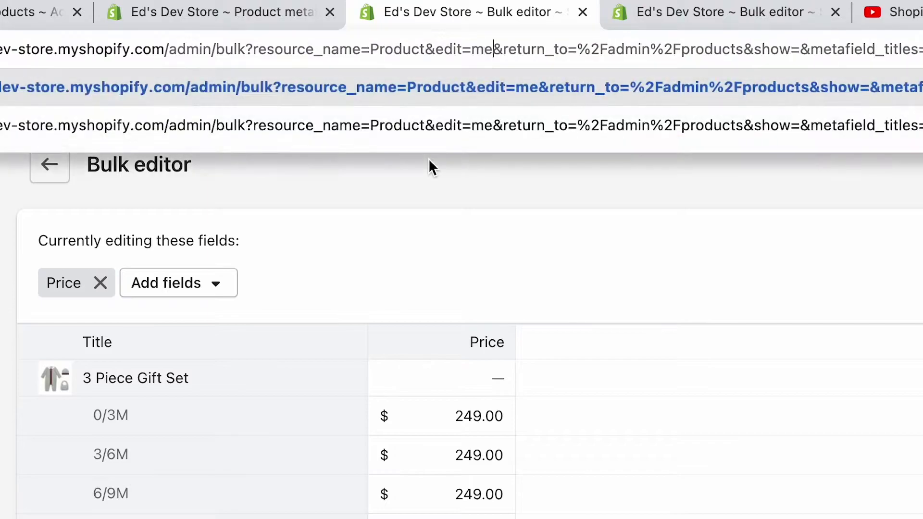
text(ds)
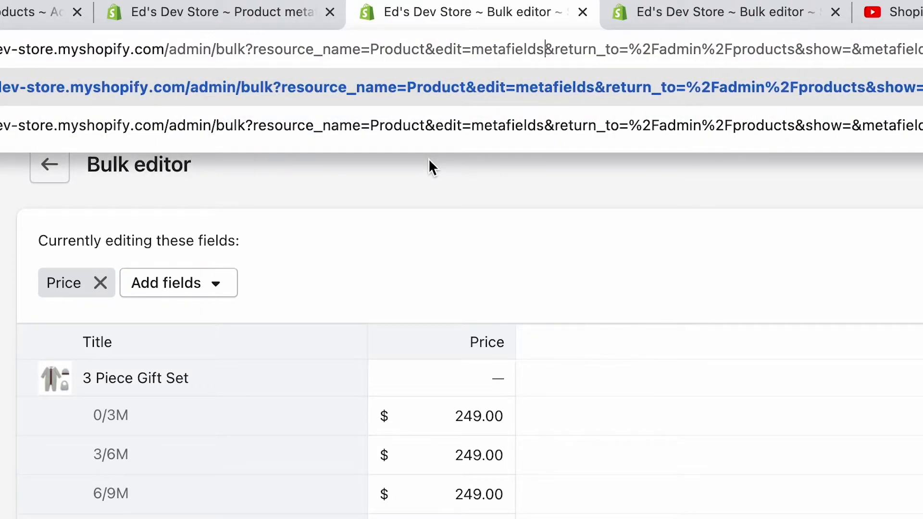
text(.)
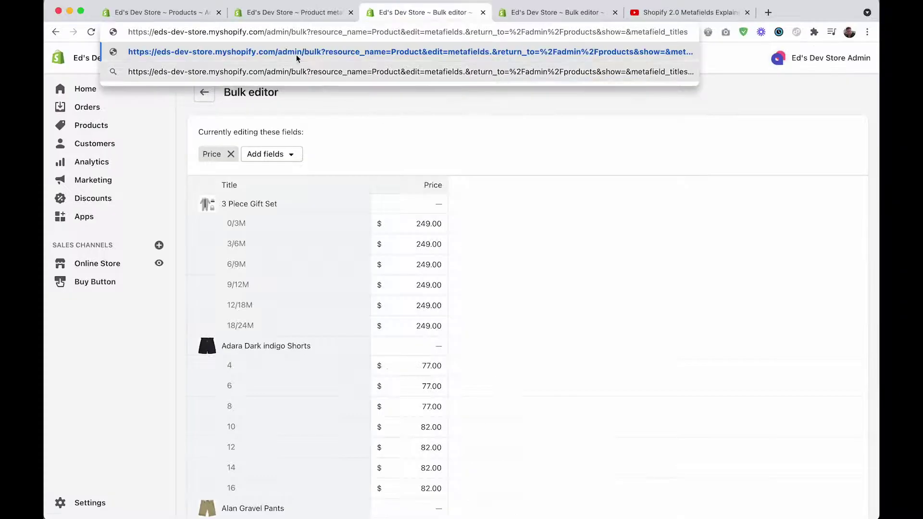
click(281, 14)
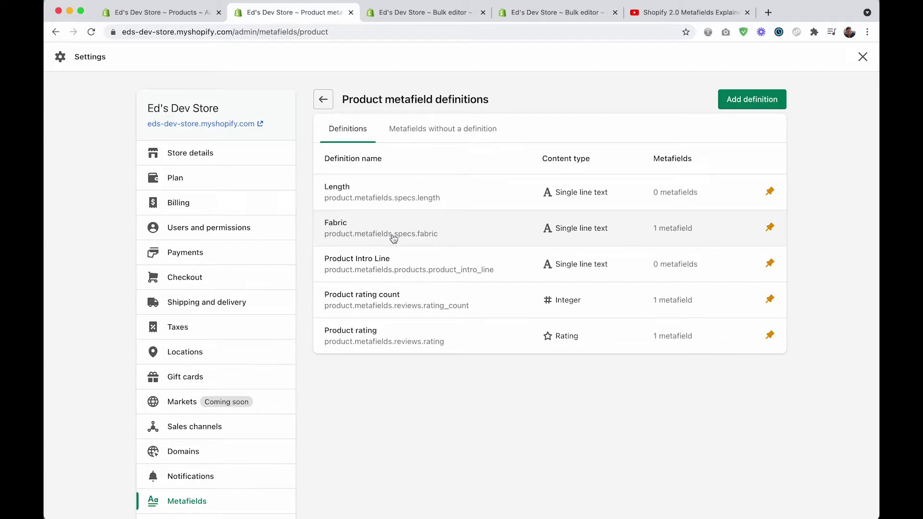
click(428, 13)
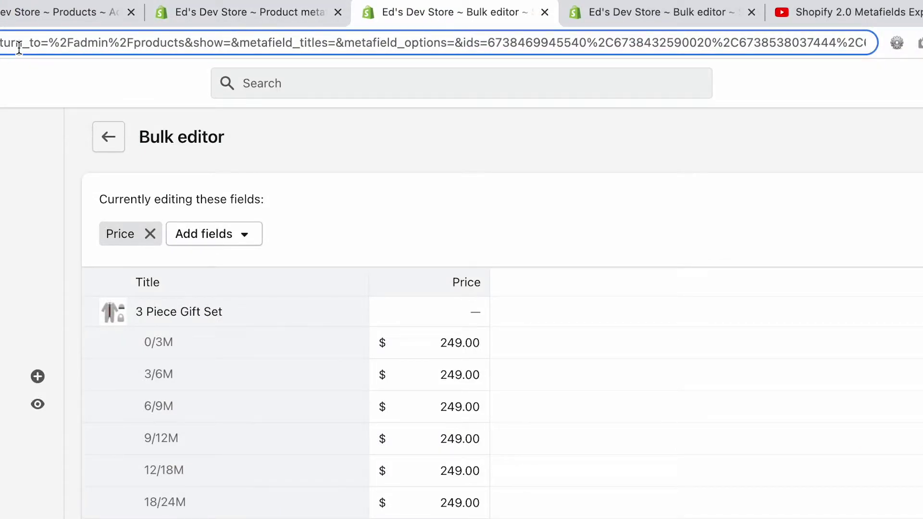
Complete the address as edit=metafields.specs.fabric and load the Fabric column
scroll(19, 48, left, 10)
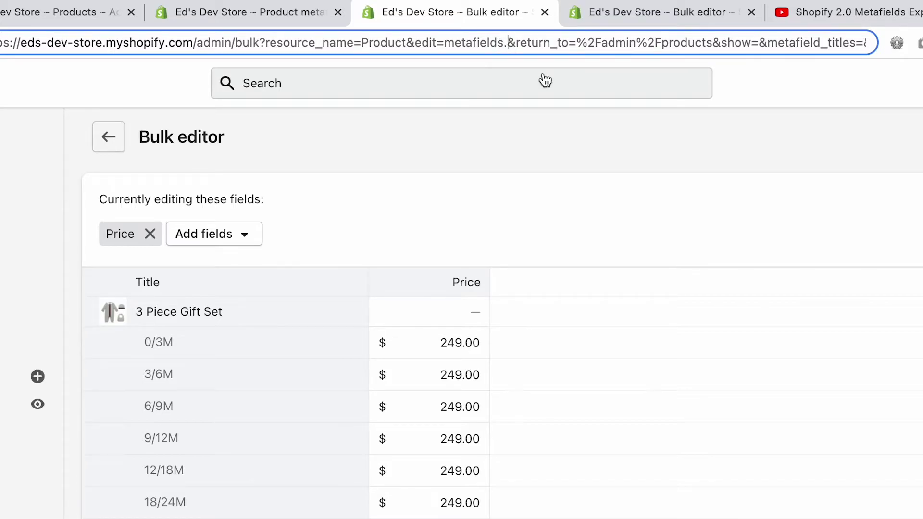
text(specs.fab)
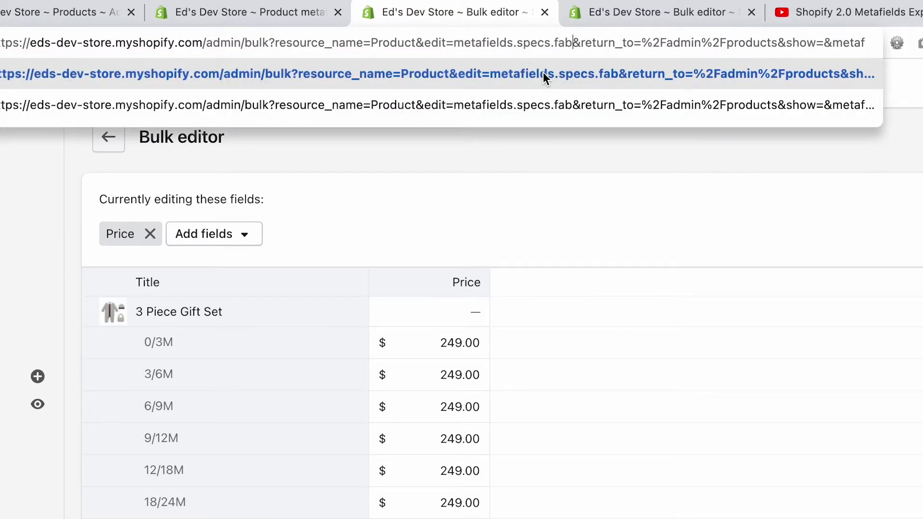
text(ric)
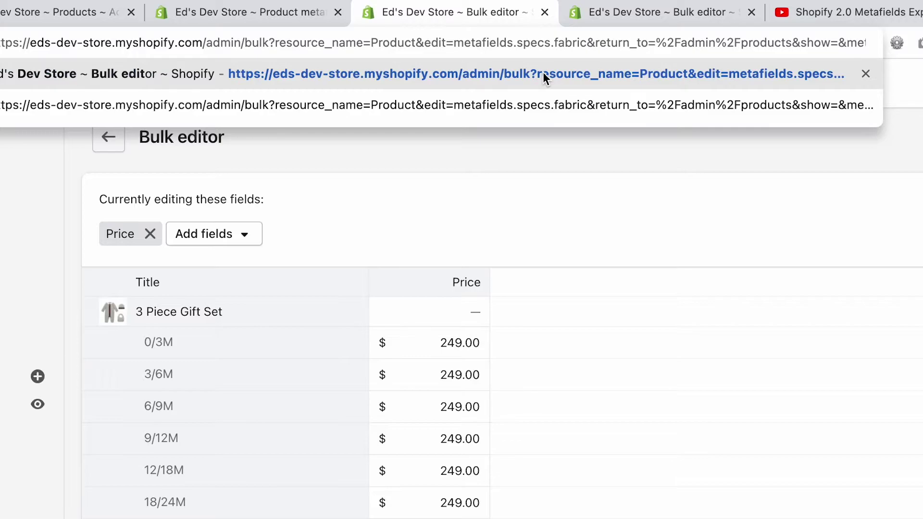
key(Return)
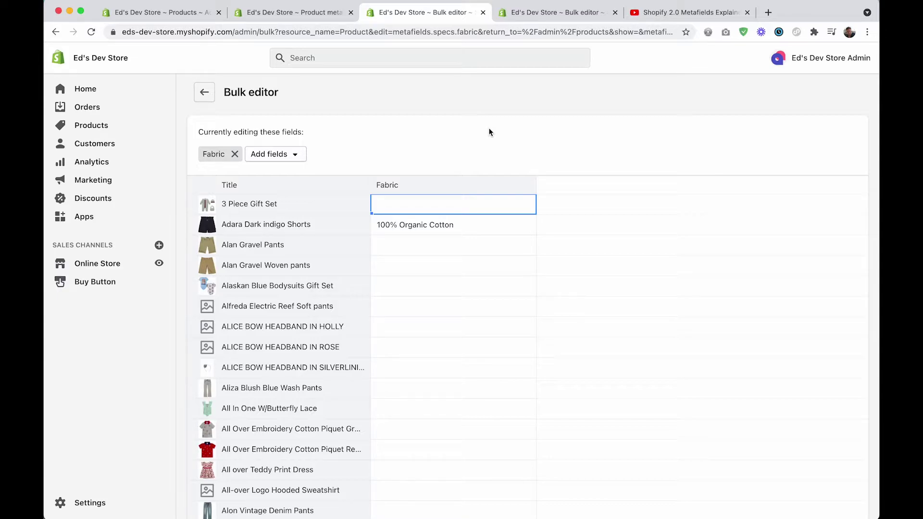
Add the Title and Tags fields as columns in the bulk editor
click(294, 156)
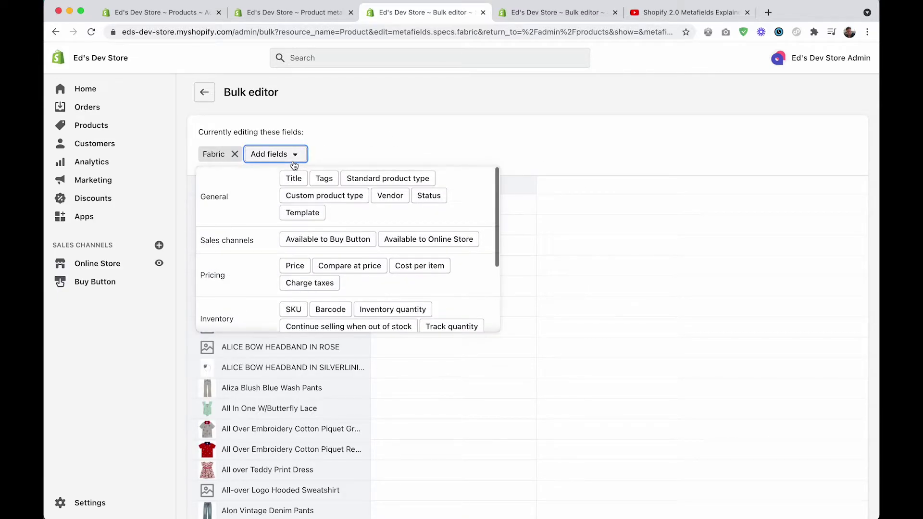
click(293, 179)
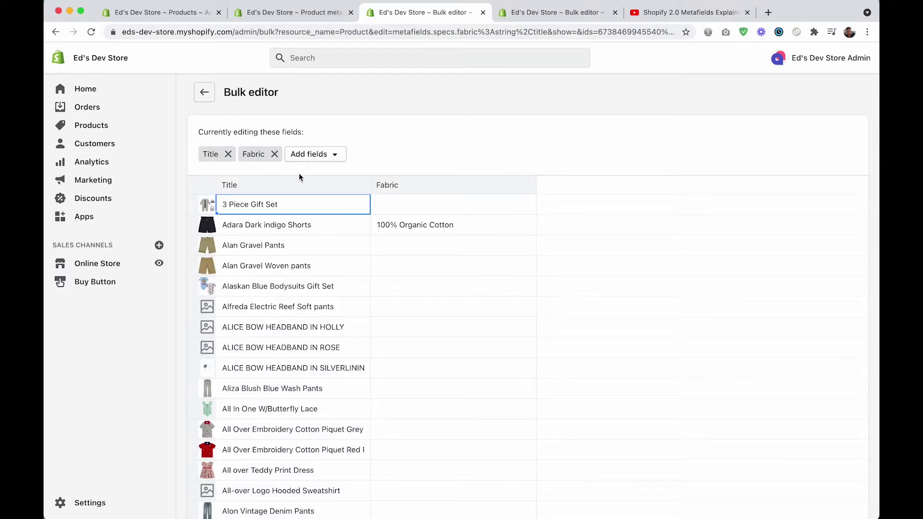
click(295, 156)
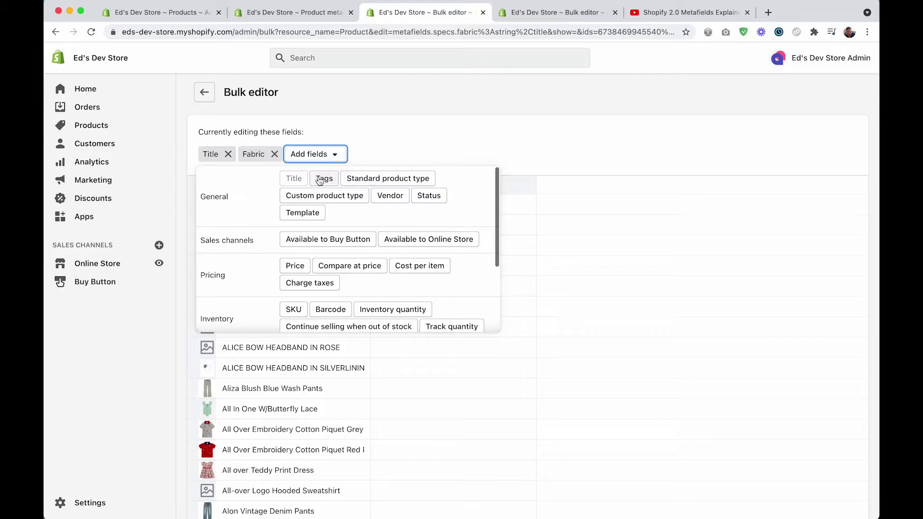
click(325, 179)
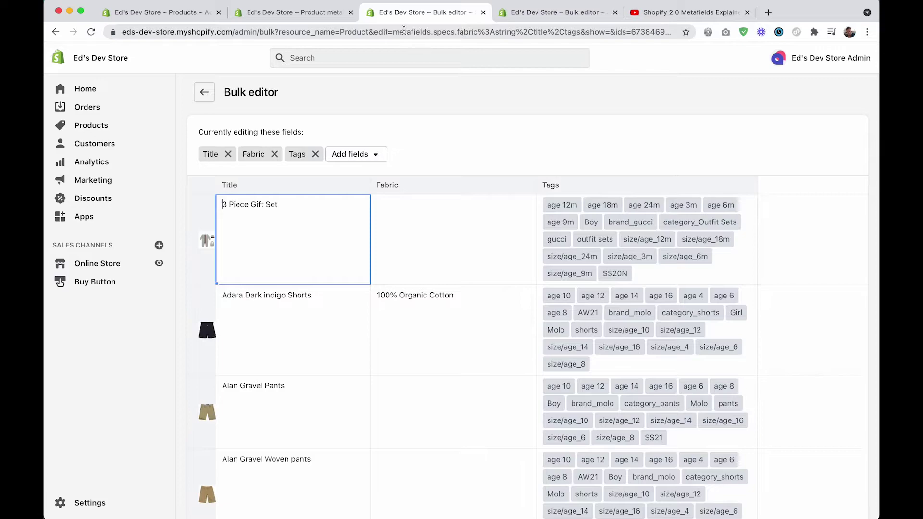
Insert '%2Cmetafields.specs.length' after the fabric key in the bulk editor address
drag(393, 31, 417, 31)
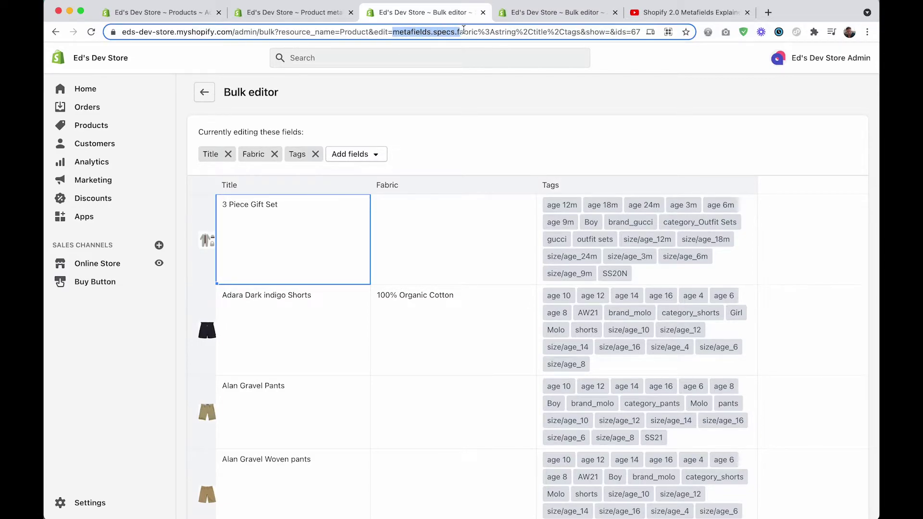
drag(464, 30, 481, 30)
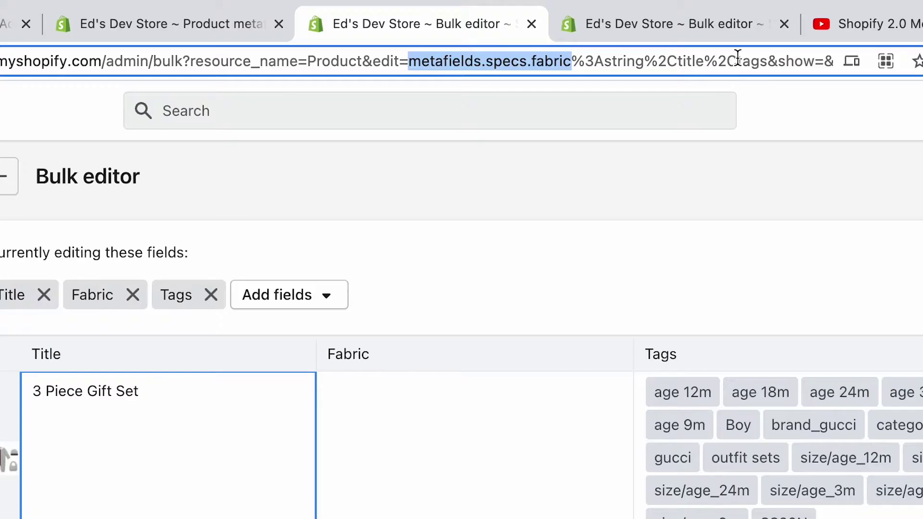
drag(703, 62, 736, 62)
click(526, 62)
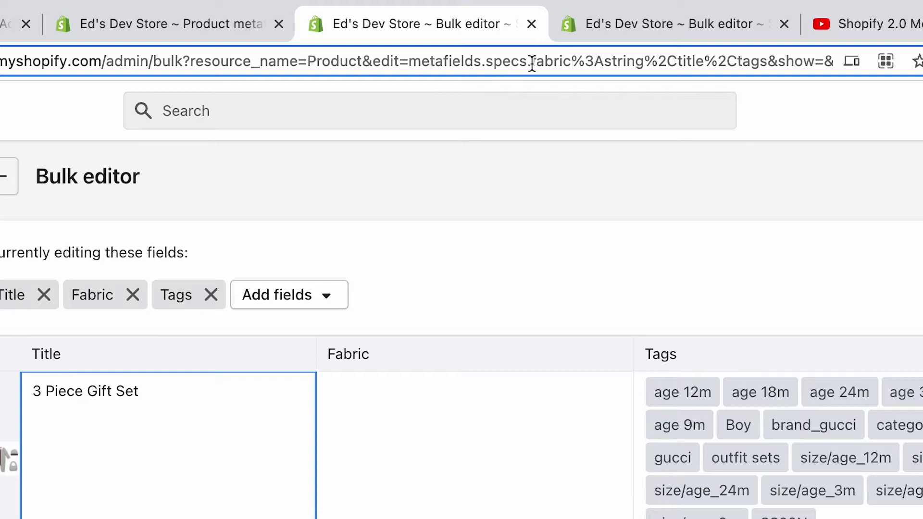
key(Down)
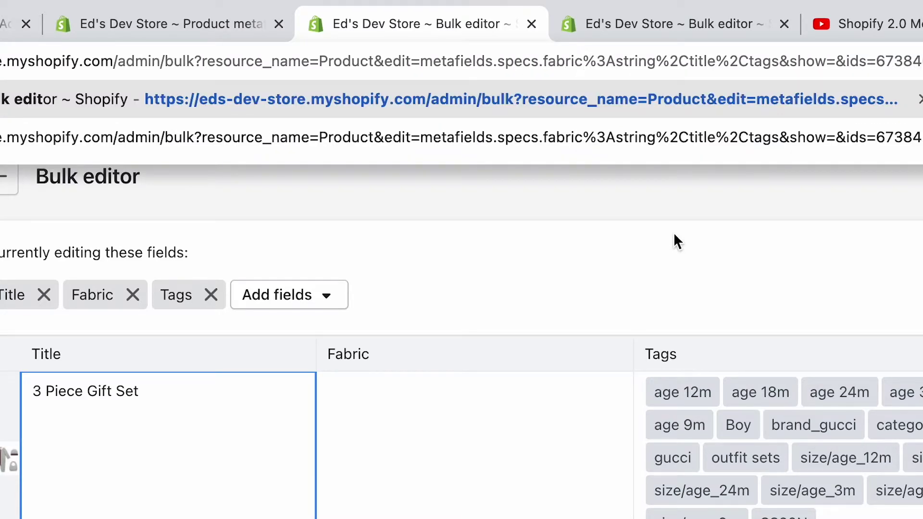
text(%)
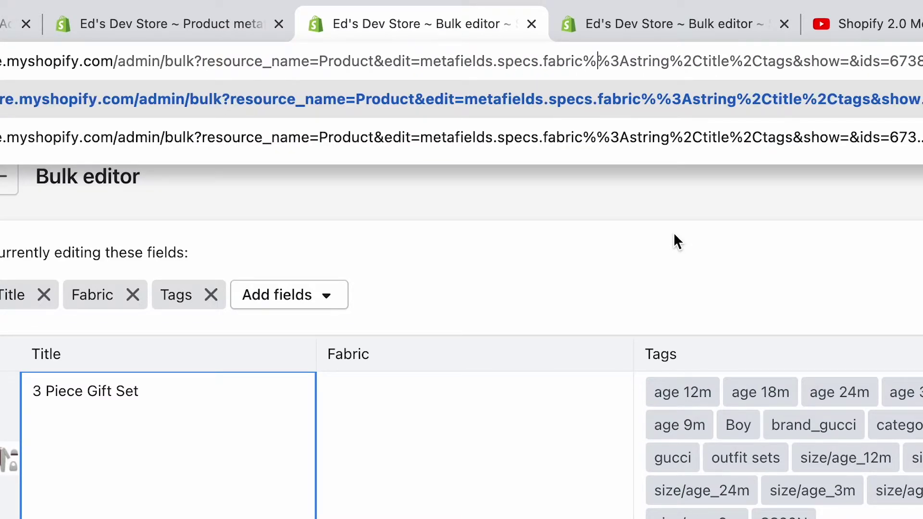
text(2)
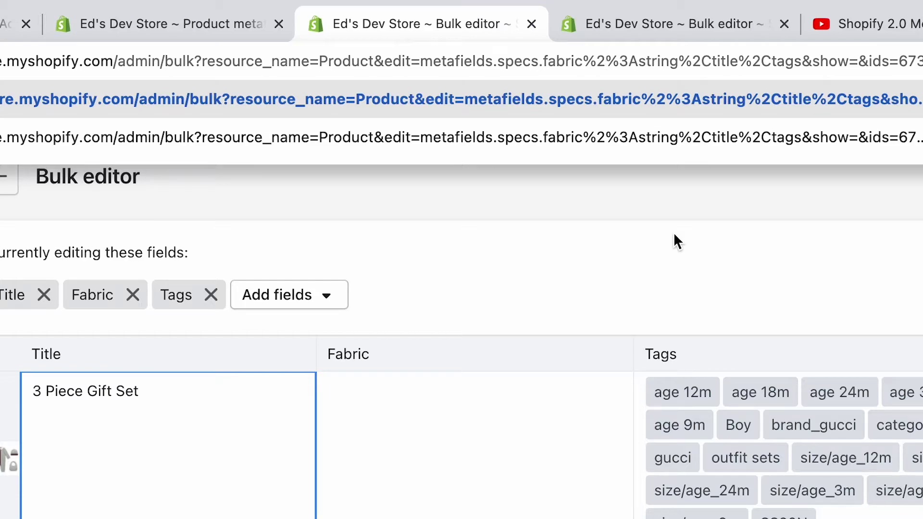
text(C)
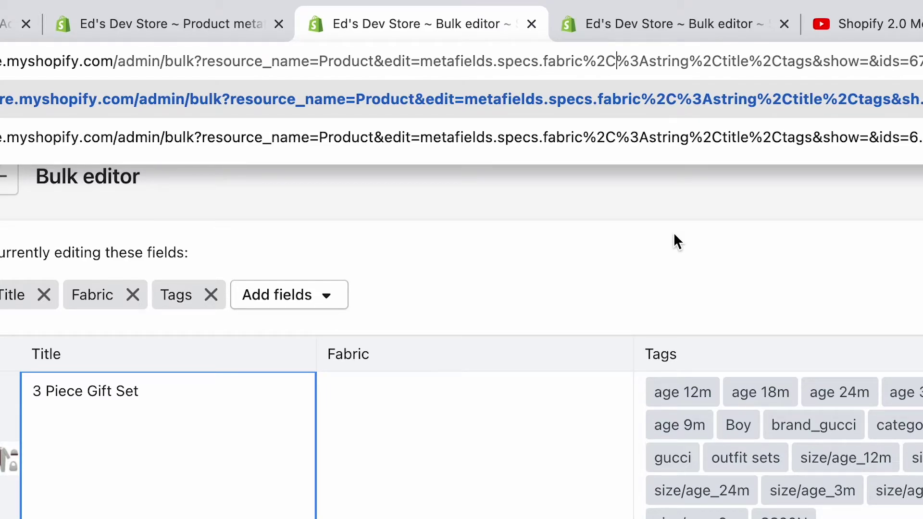
text(metafields)
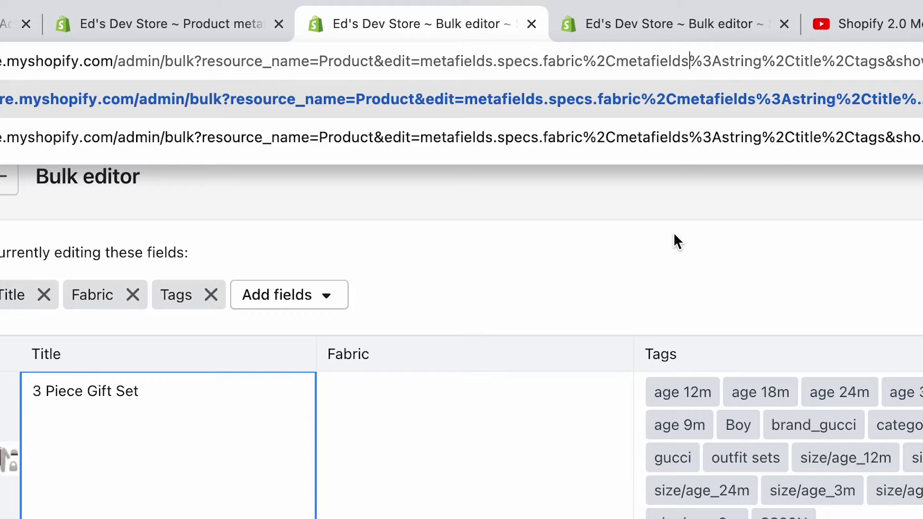
text(.specs)
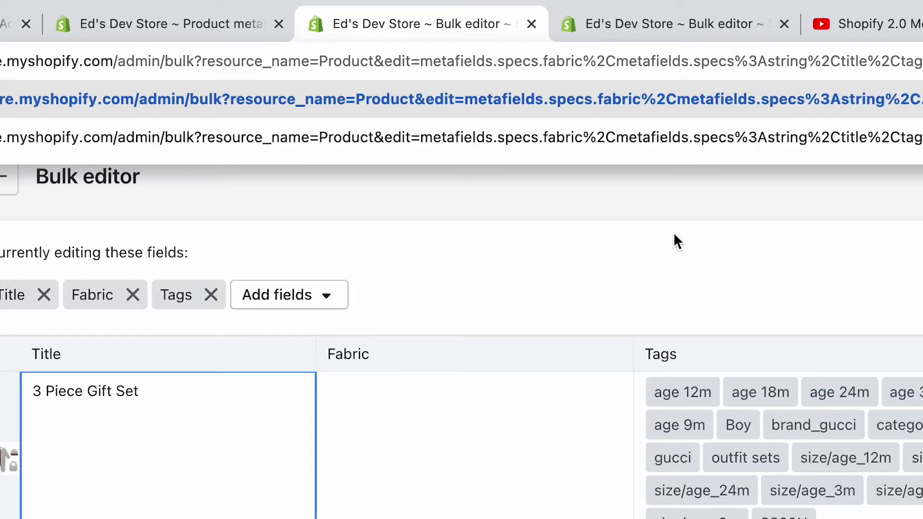
text(.length)
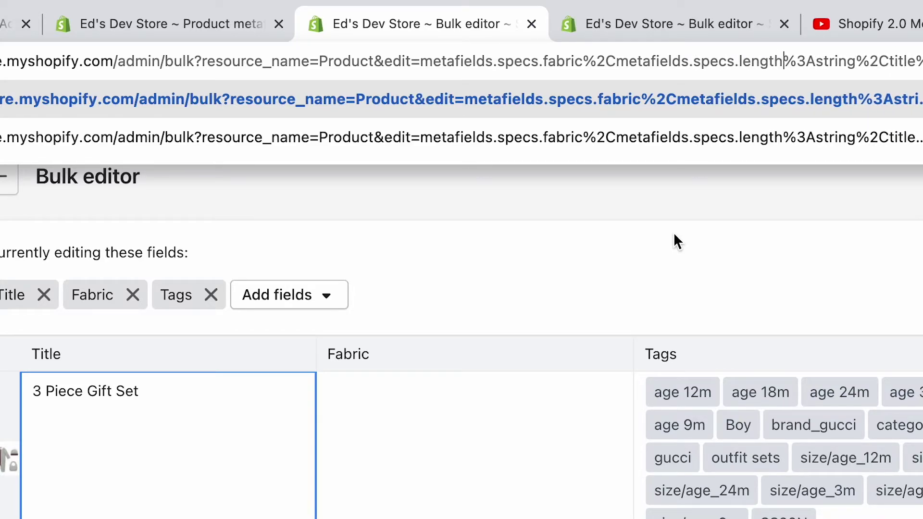
Check the Length metafield key in its definition, then reload the editor with the edited address
click(131, 22)
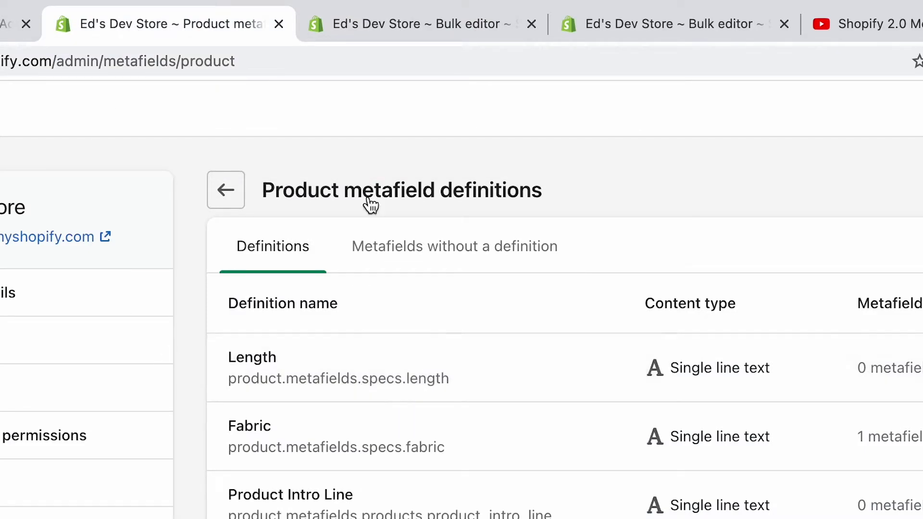
click(404, 25)
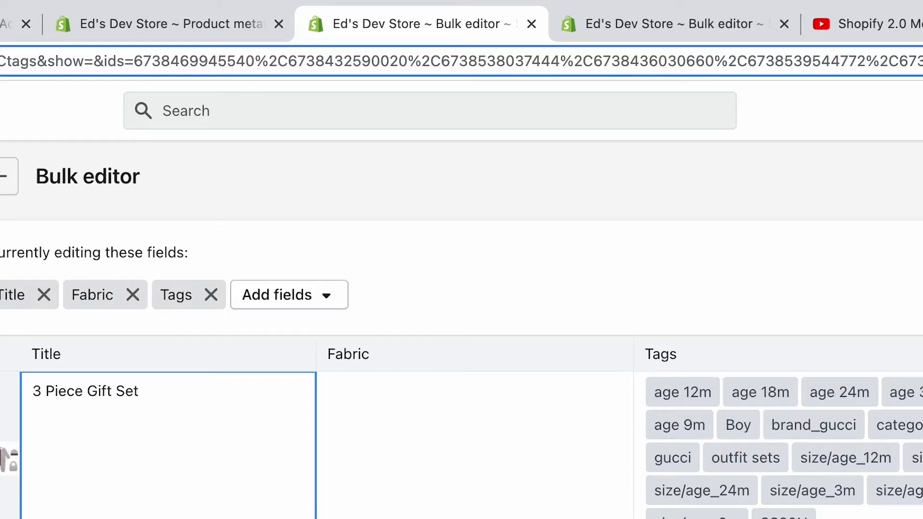
key(Home)
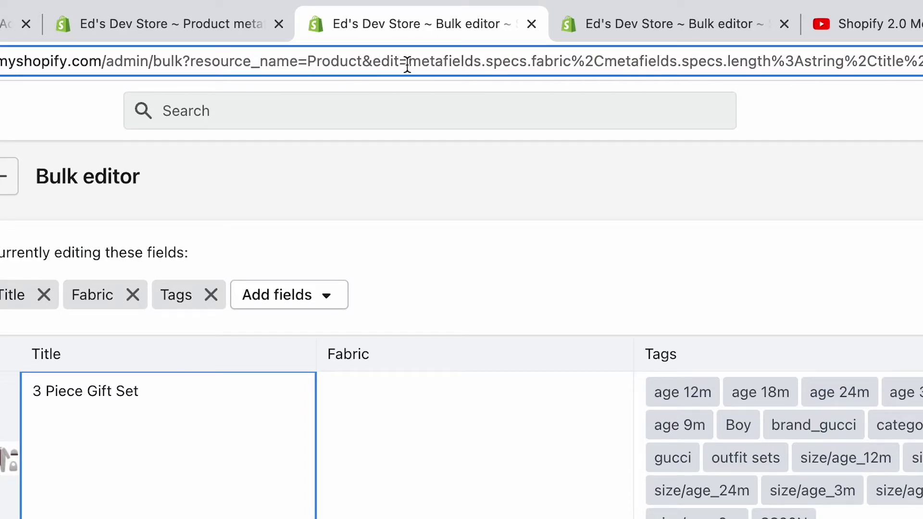
drag(407, 64, 606, 64)
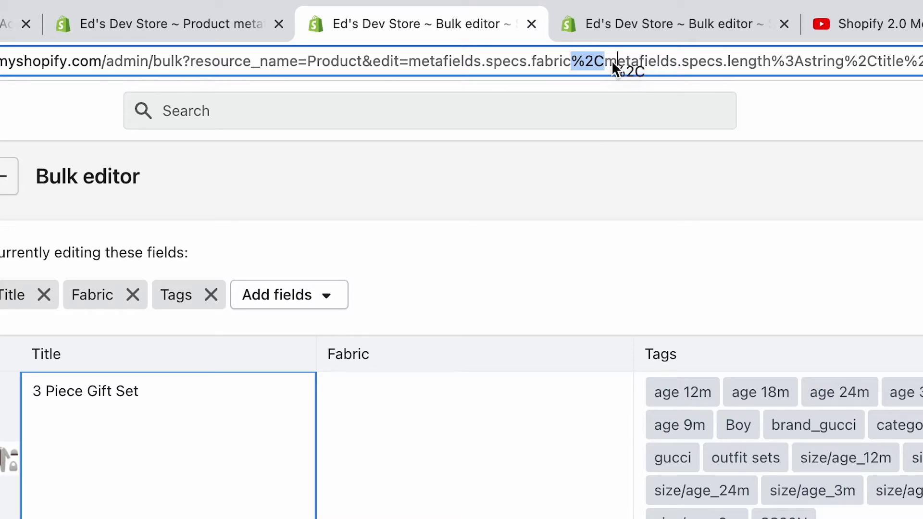
drag(607, 60, 605, 58)
drag(771, 60, 718, 59)
click(661, 60)
key(Return)
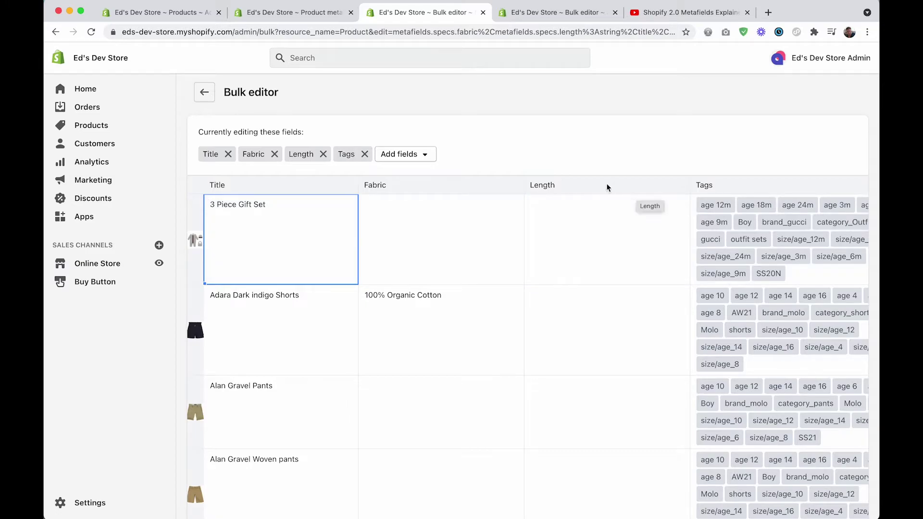
Remove the Tags field and scroll through the product table
click(365, 154)
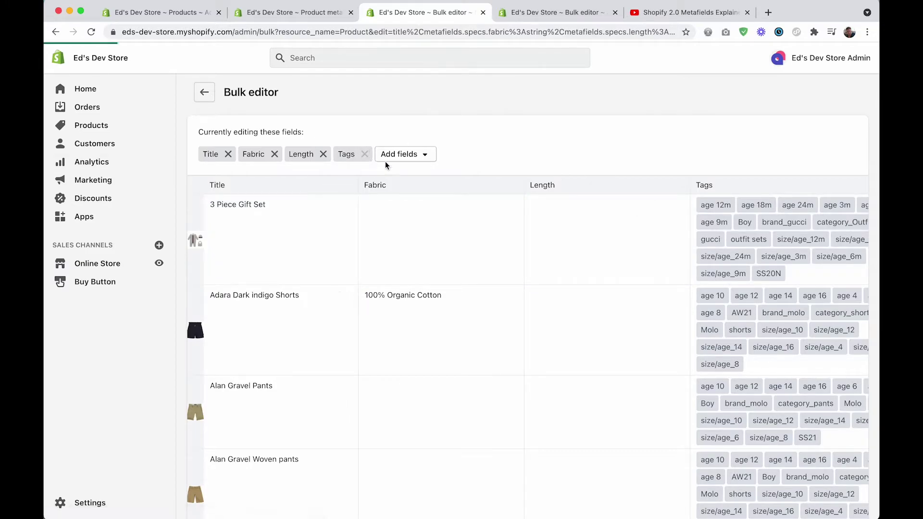
scroll(585, 163, down, 3)
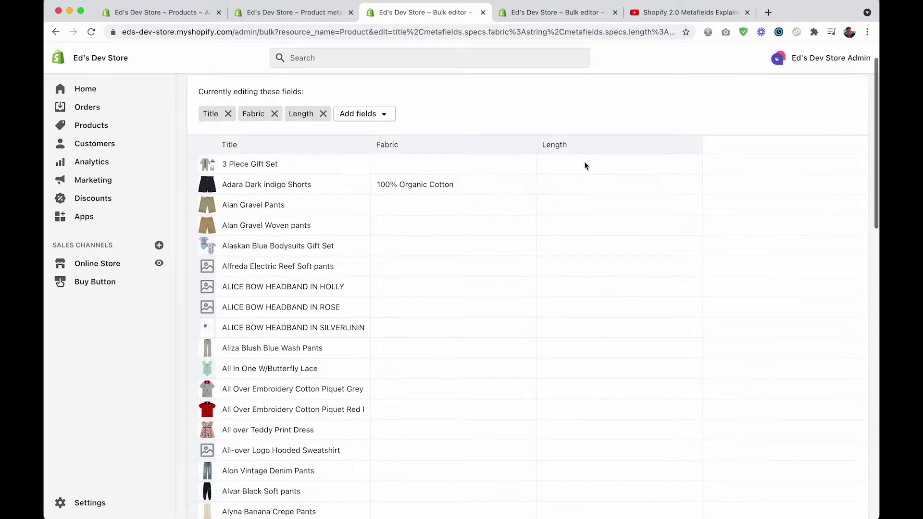
scroll(584, 166, up, 1)
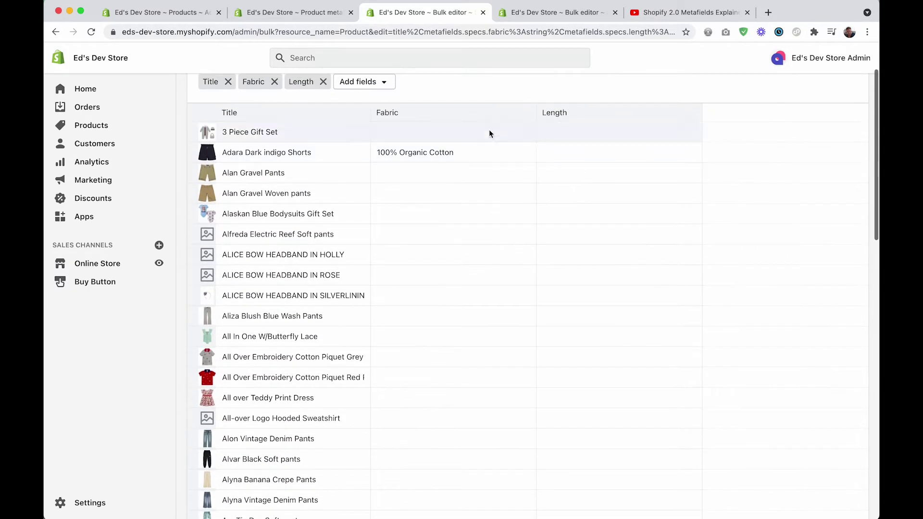
scroll(595, 170, down, 5)
scroll(595, 172, down, 8)
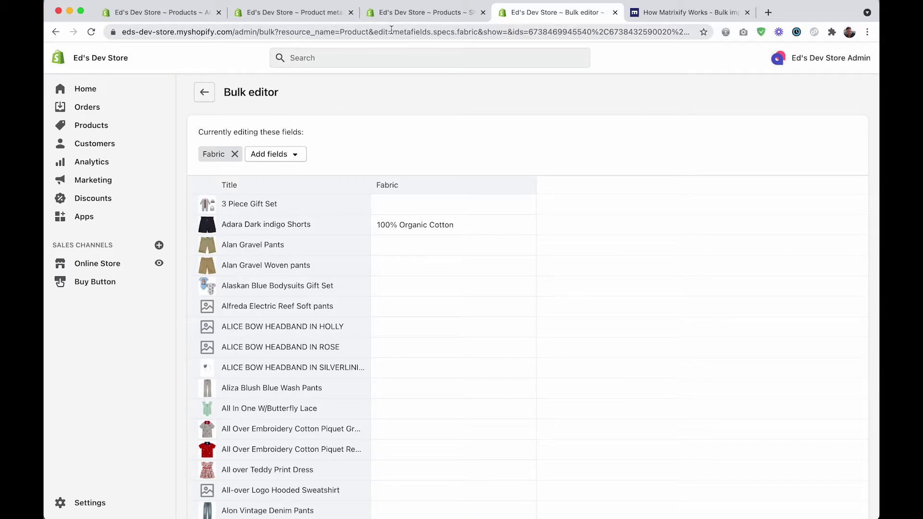
Leave the bulk editor and switch to the All products tab
click(346, 31)
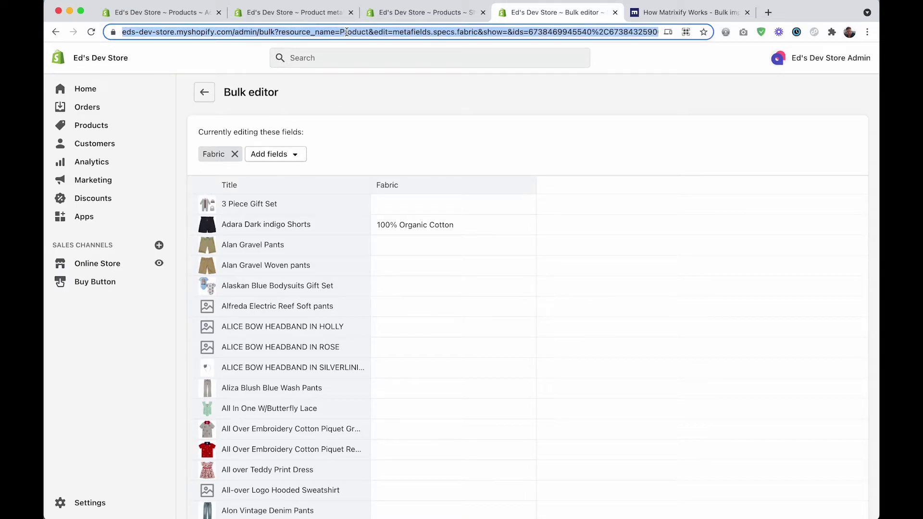
click(435, 115)
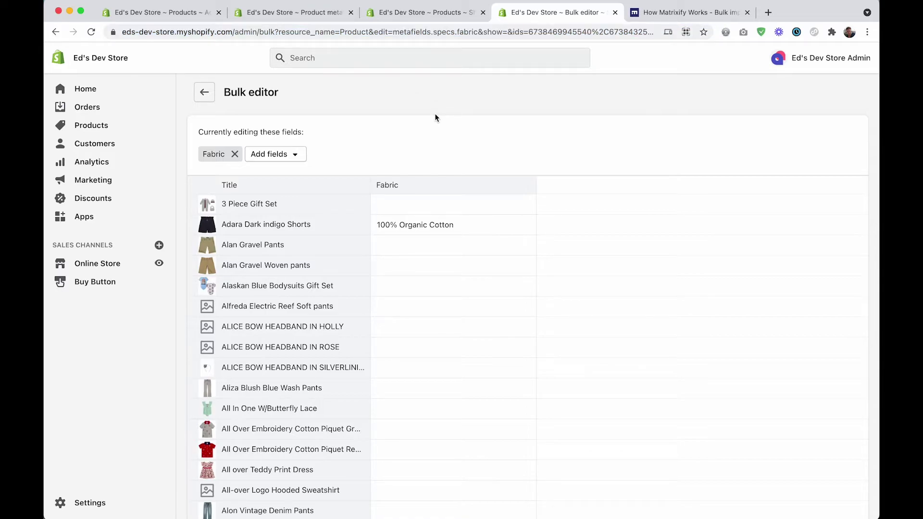
key(ctrl+shift+Tab)
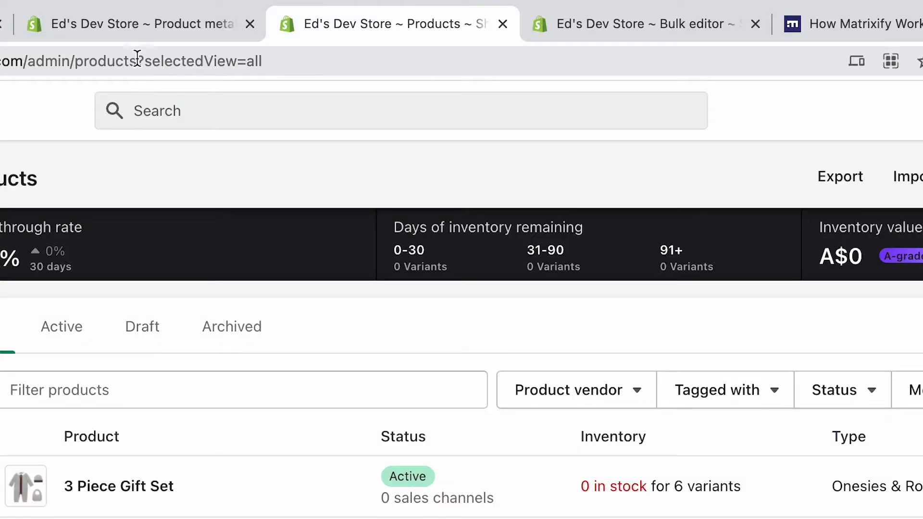
Replace the view parameter with '/count.json' to check the store's product count of 1242
drag(291, 32, 373, 33)
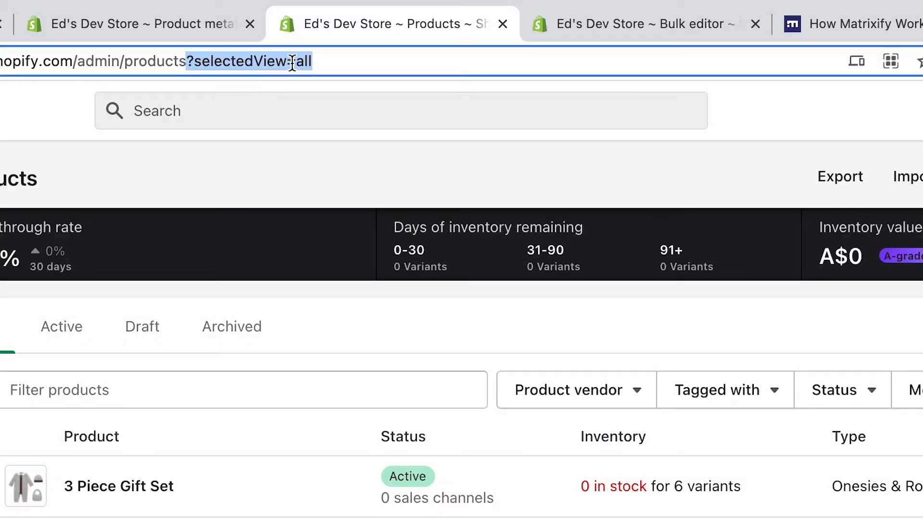
key(BackSpace)
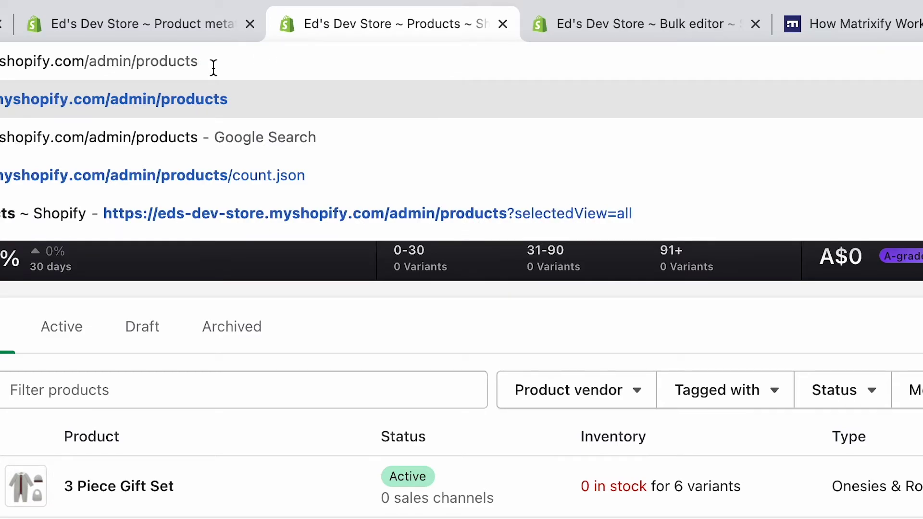
text(/count.json)
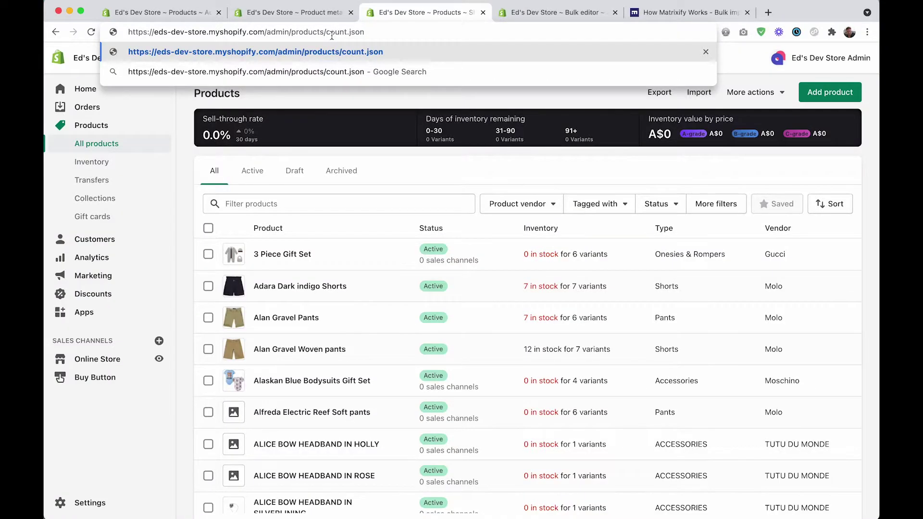
key(Return)
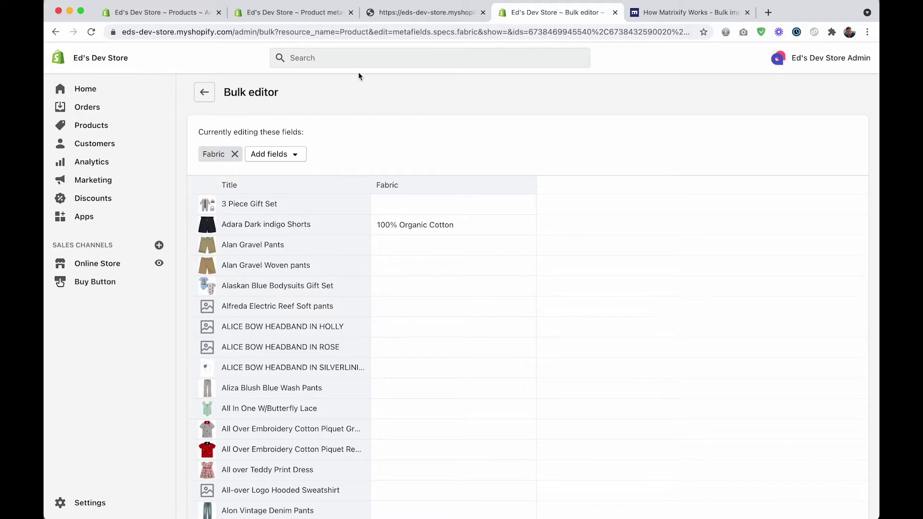
scroll(342, 255, down, 15)
scroll(342, 255, up, 15)
View the How Matrixify Works page, then return to the Shopify products list
click(679, 14)
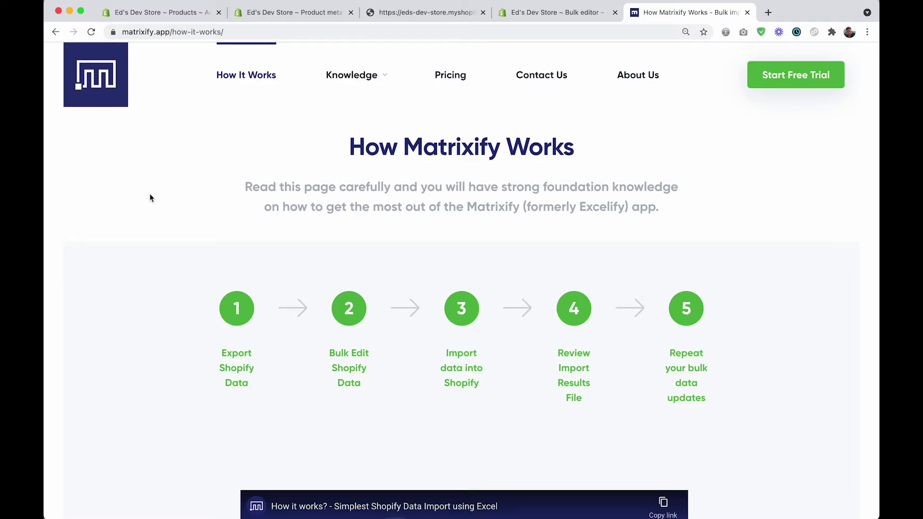
click(532, 15)
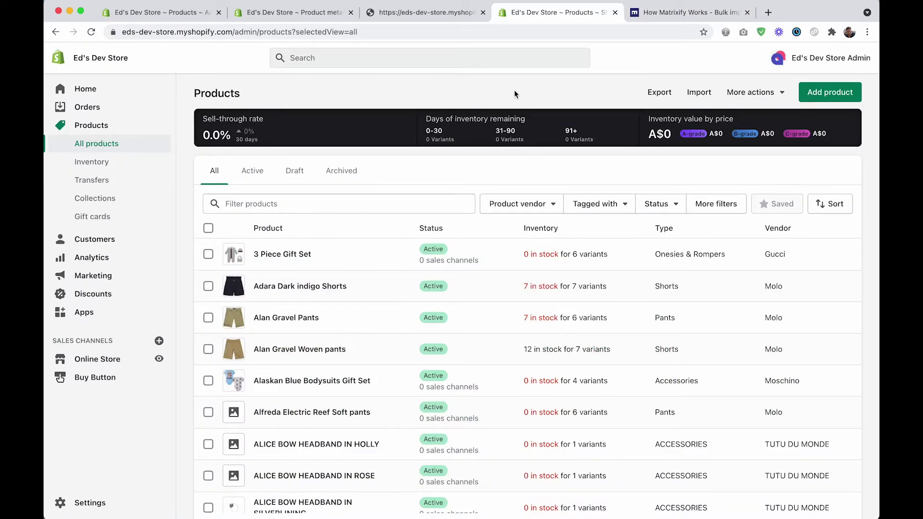
click(658, 91)
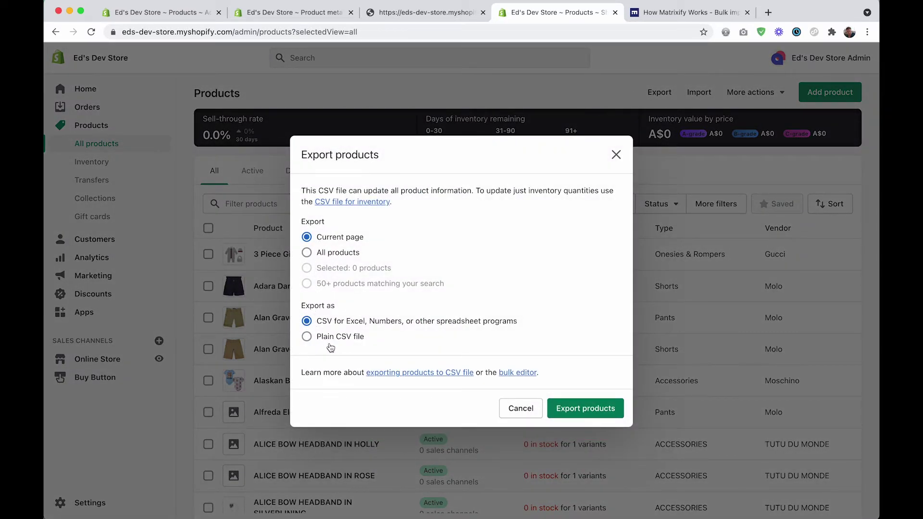
click(333, 255)
click(616, 154)
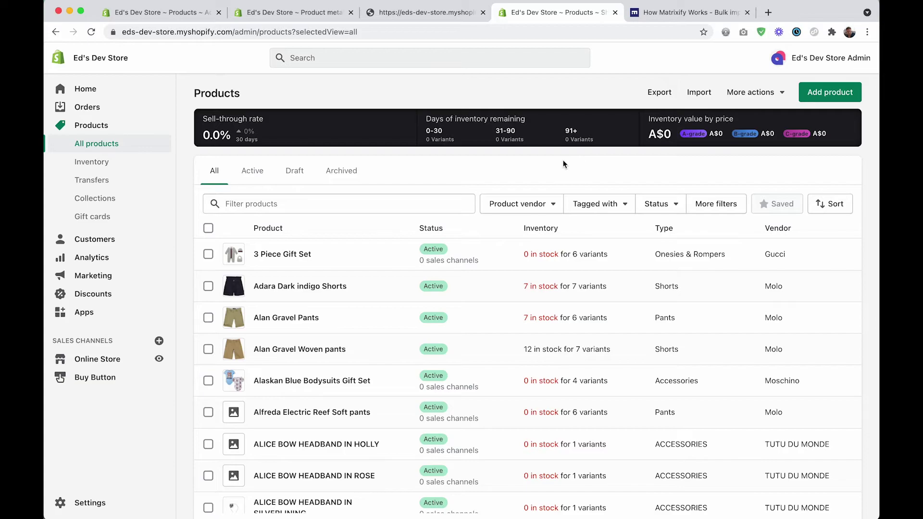
click(698, 92)
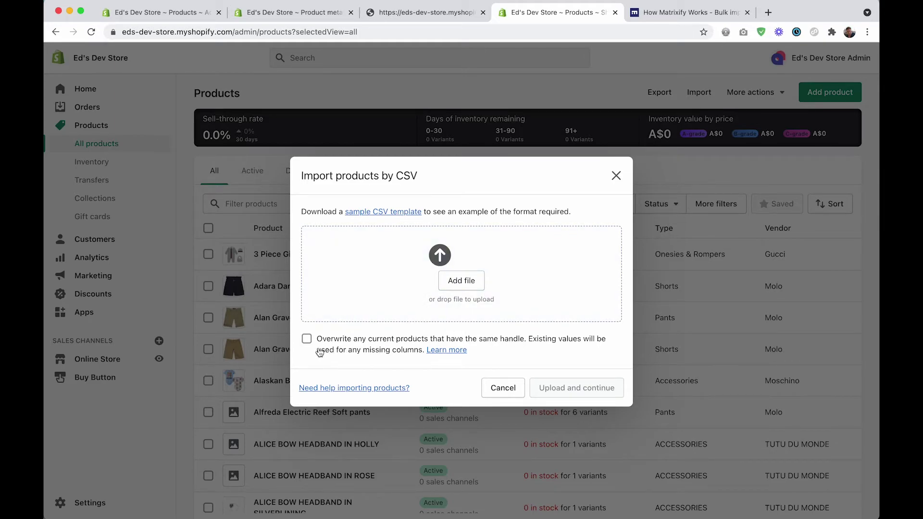
click(307, 340)
key(Escape)
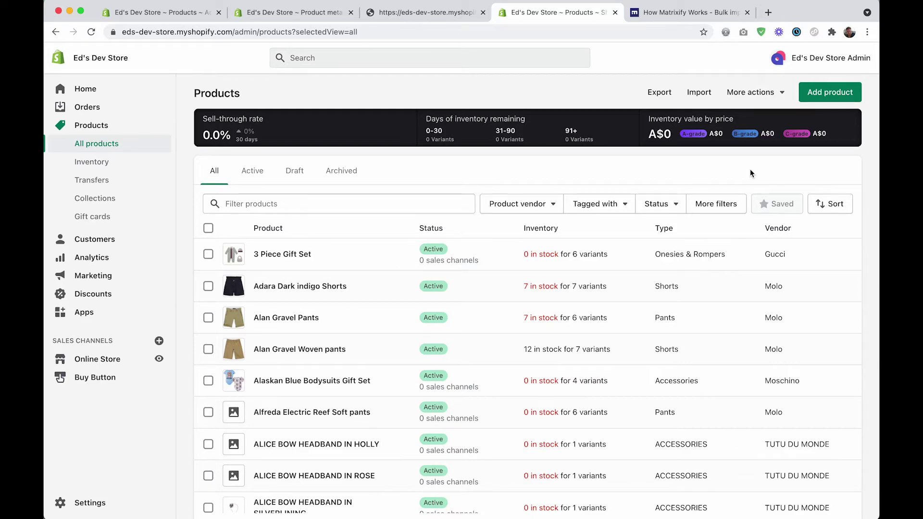
Return to the Products tab and launch the installed Matrixify app from Apps
click(697, 15)
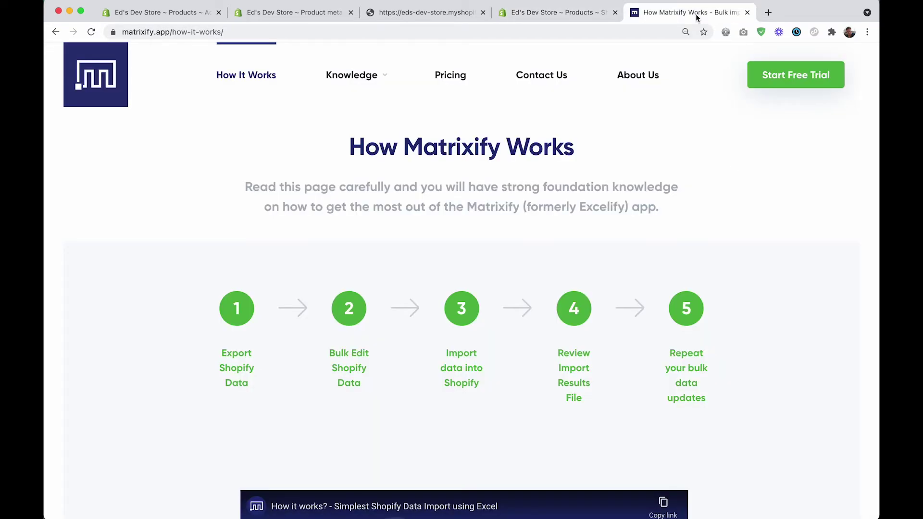
click(554, 15)
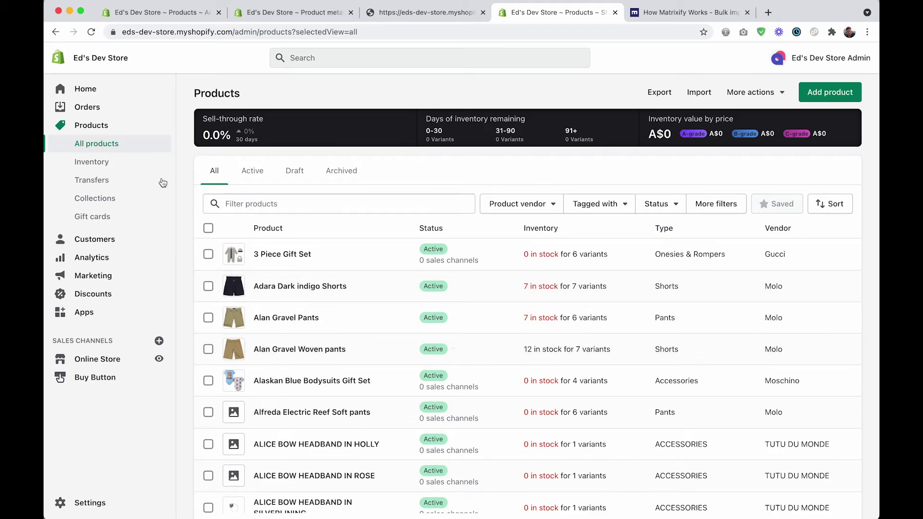
click(86, 313)
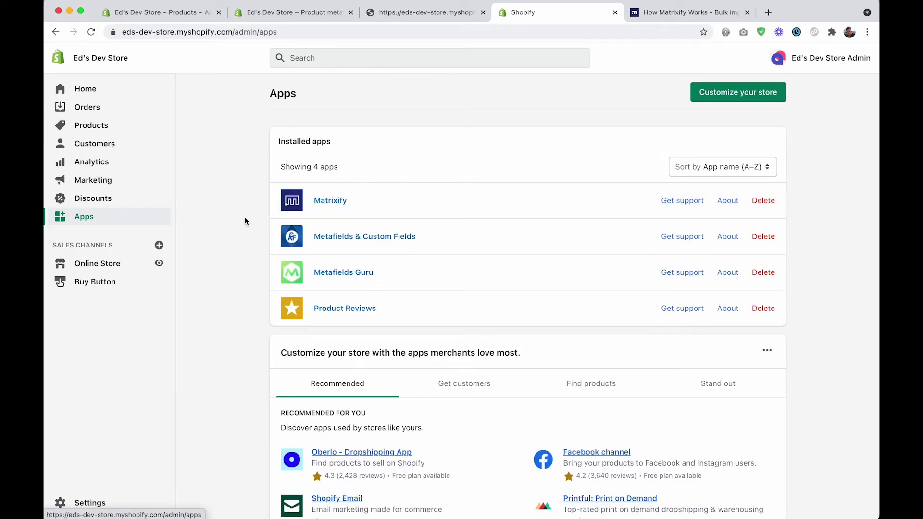
click(330, 201)
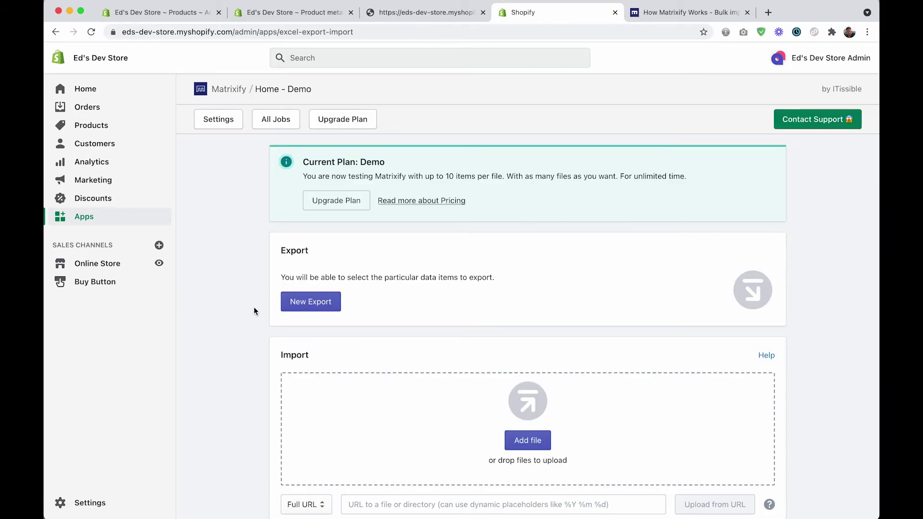
Start a new Matrixify export and browse the Products column list down to Metafields
click(303, 304)
scroll(260, 290, down, 3)
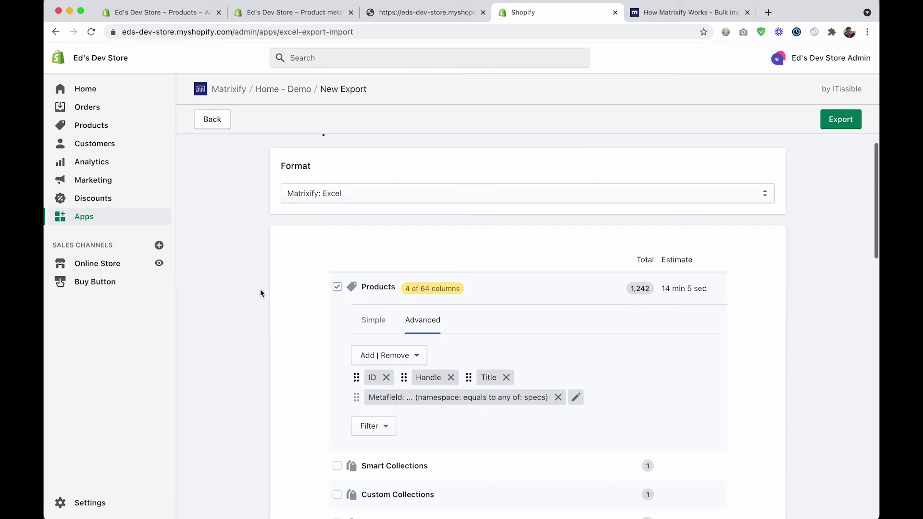
scroll(301, 200, up, 2)
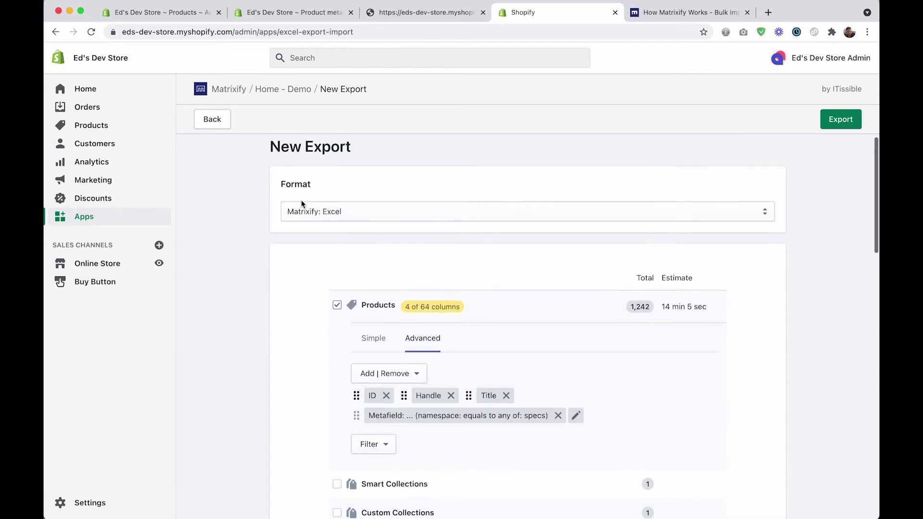
scroll(301, 200, down, 4)
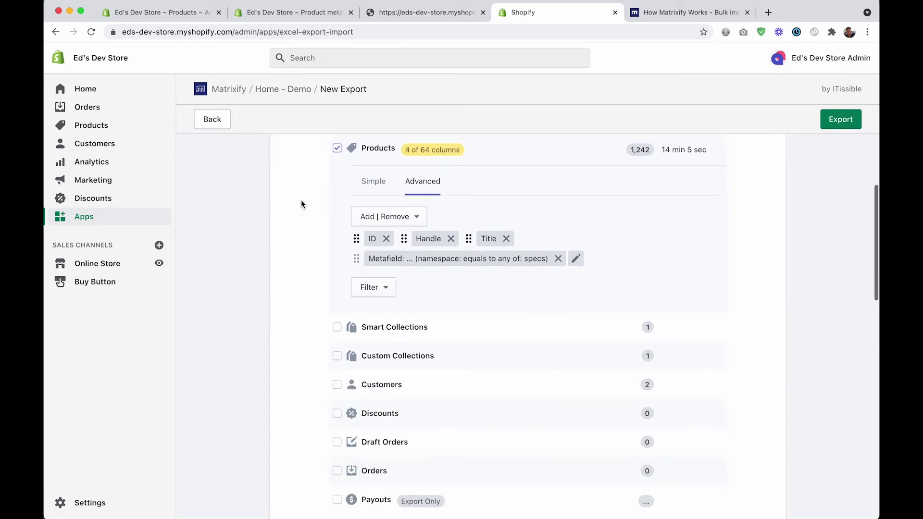
click(413, 211)
scroll(314, 292, down, 1)
scroll(452, 356, down, 5)
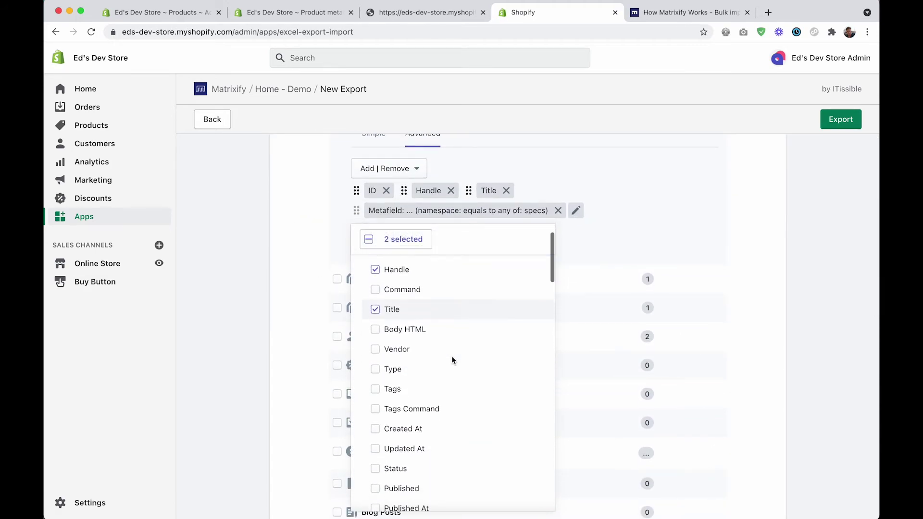
scroll(452, 357, down, 10)
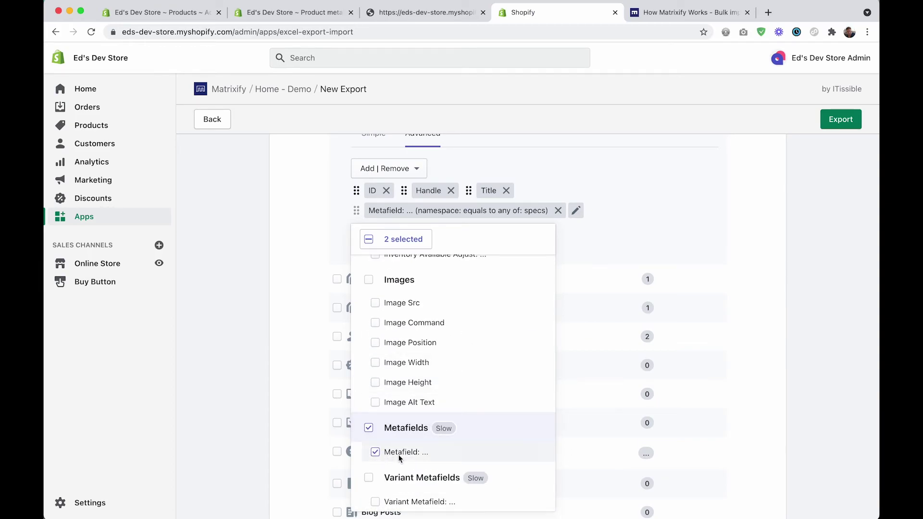
Clear the Metafield column's existing filter and set it to filter by Namespace
click(385, 239)
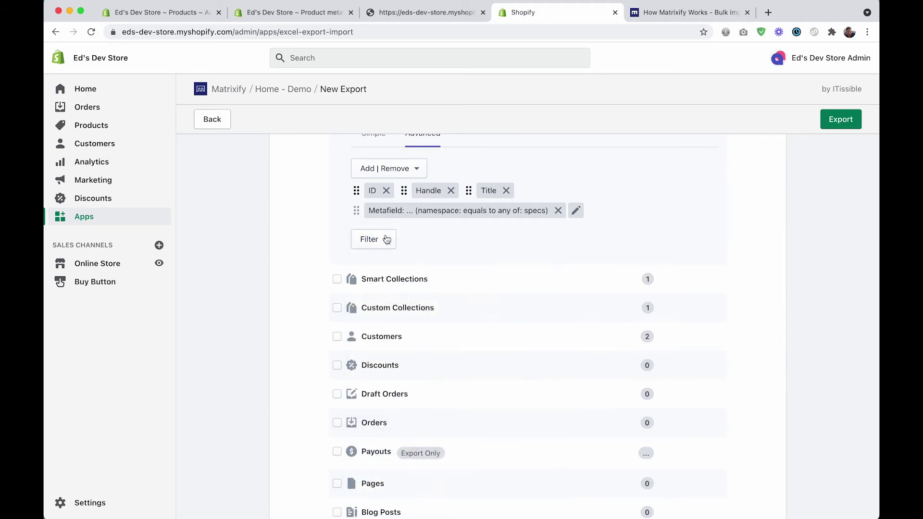
click(576, 211)
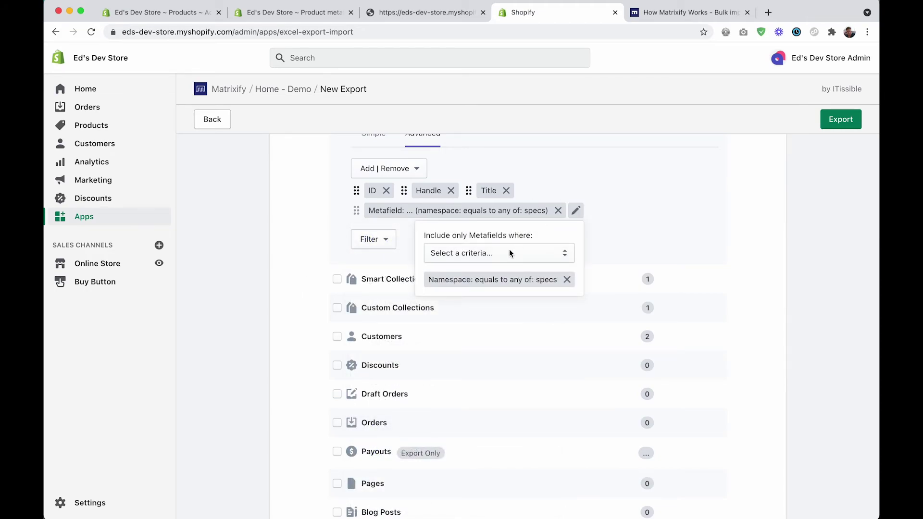
click(567, 280)
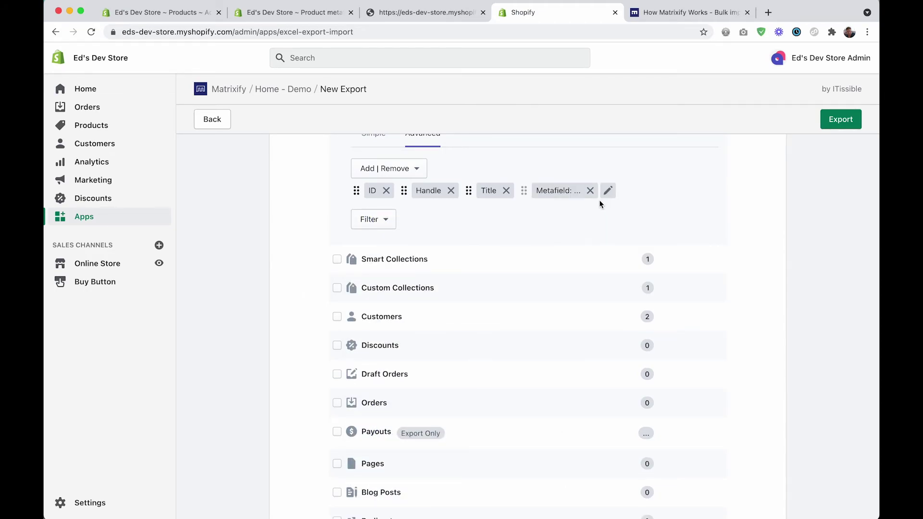
click(608, 191)
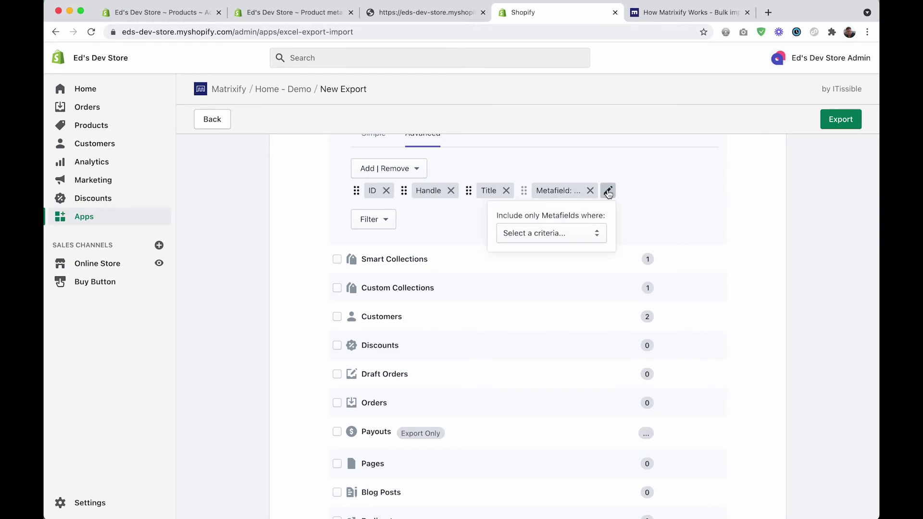
click(563, 233)
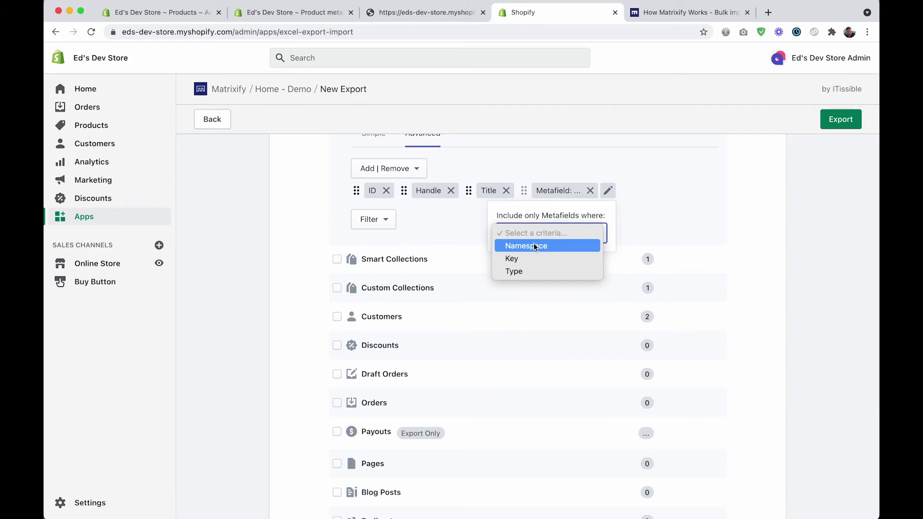
click(560, 246)
Enter 'specs' as the included namespace, checking it against the metafield definitions
click(291, 12)
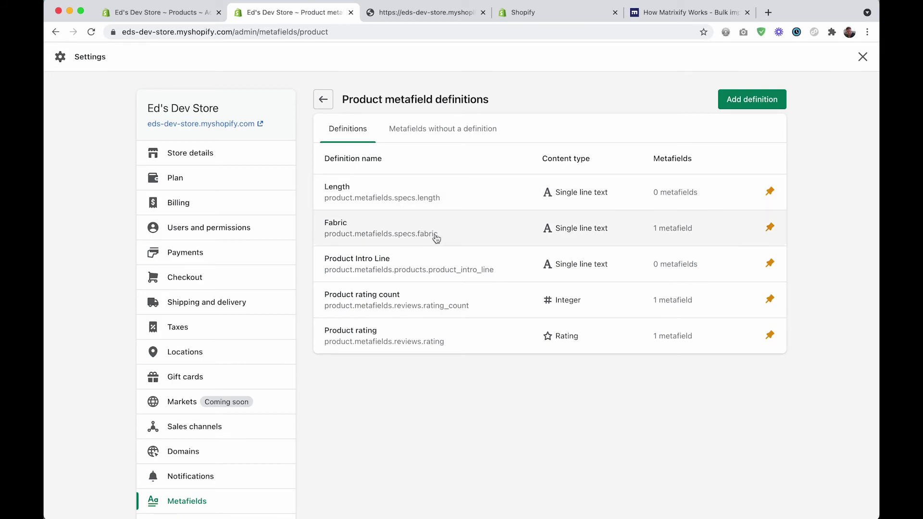
click(529, 13)
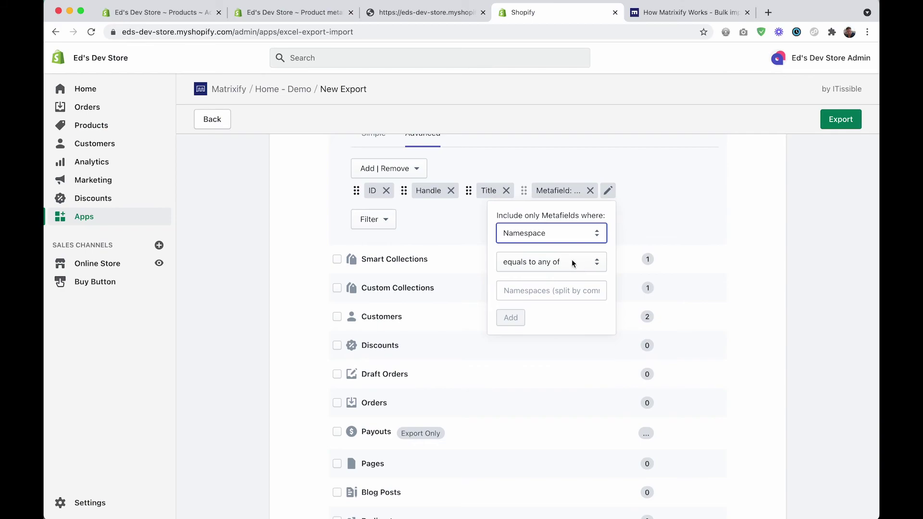
click(546, 290)
text(specs)
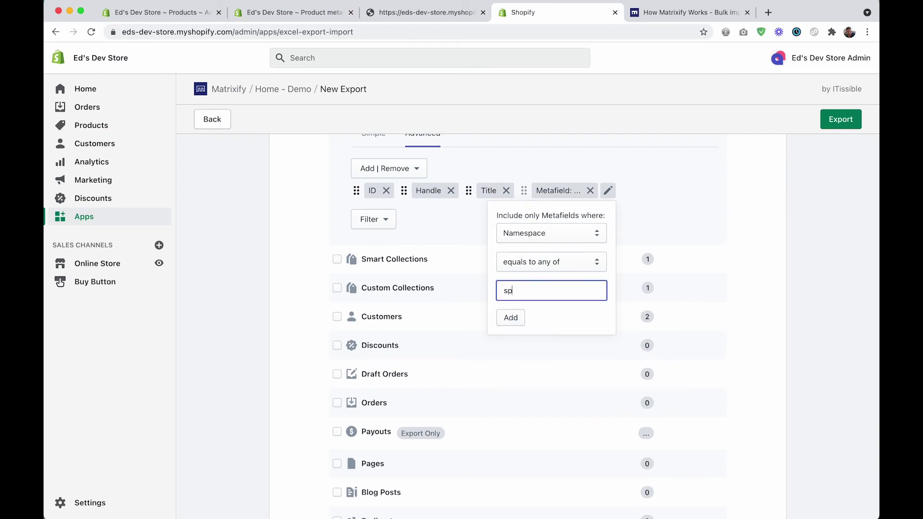
click(312, 14)
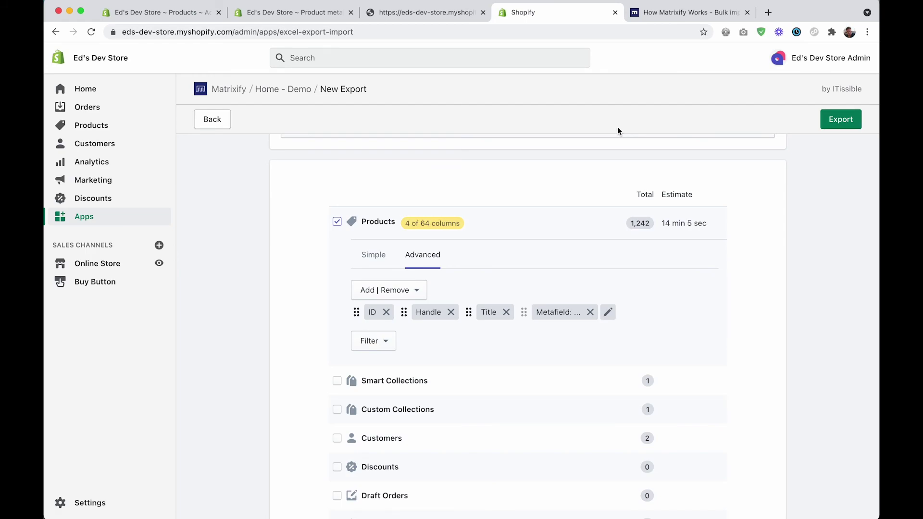
scroll(225, 248, down, 1)
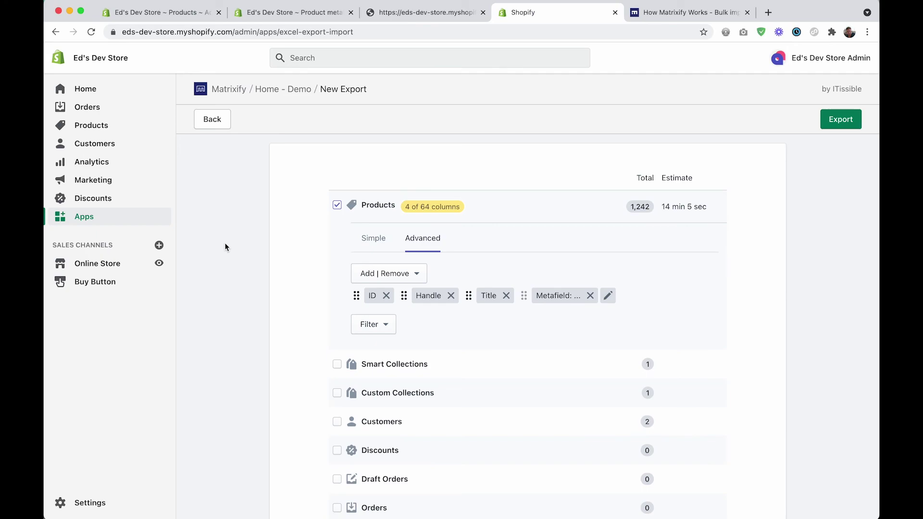